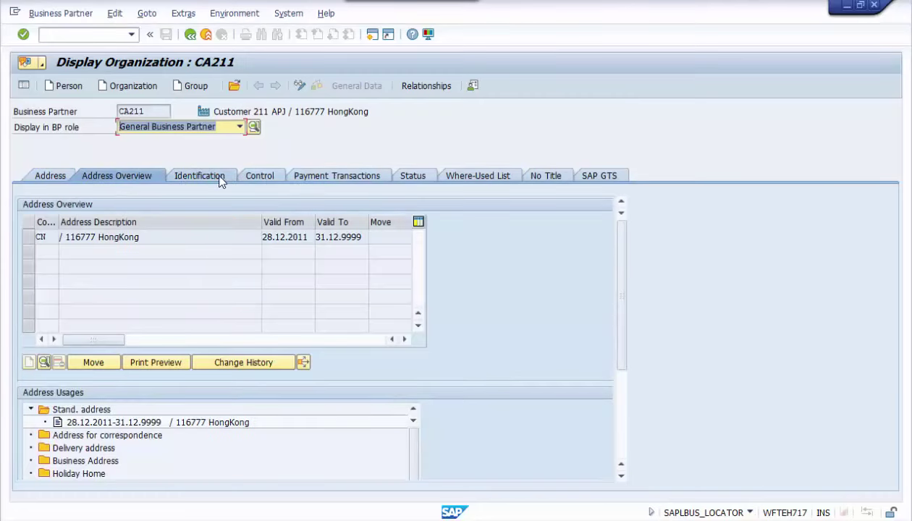
Review the business partner's identification, control, payment transactions, status, untitled and SAP GTS data.
click(221, 180)
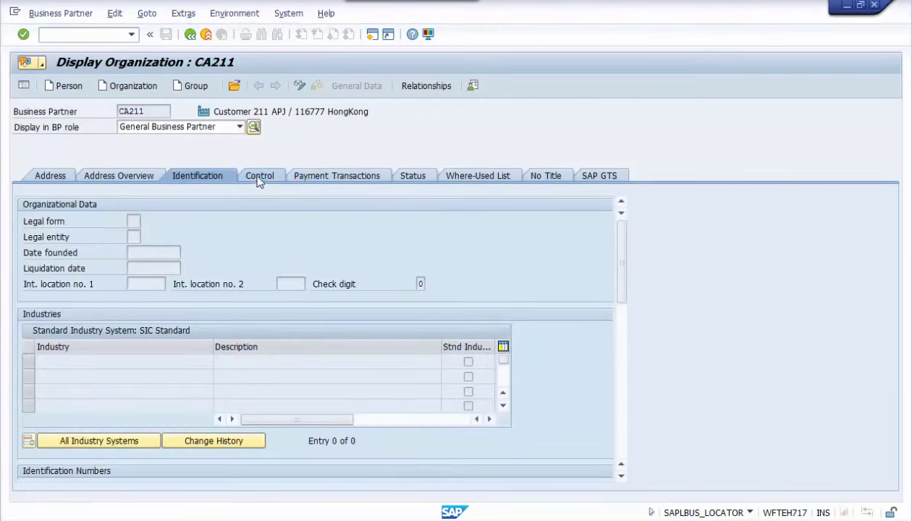
click(259, 177)
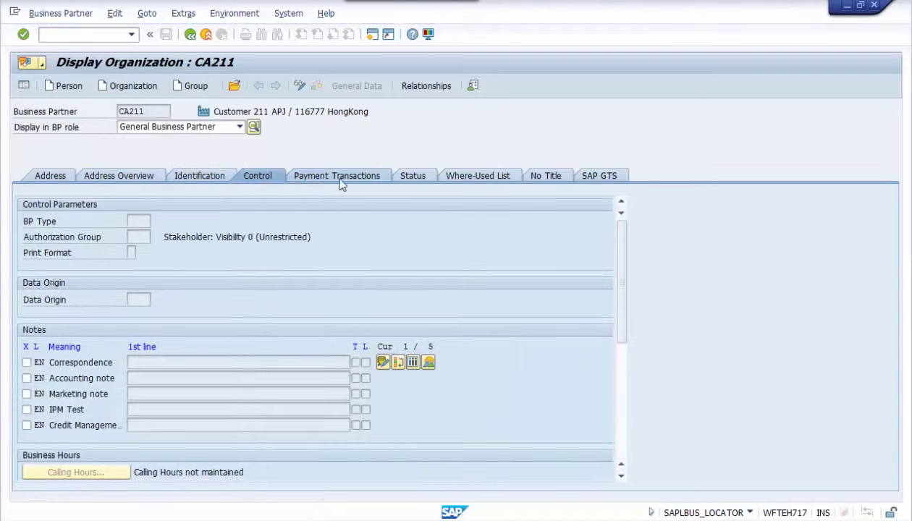
click(342, 181)
click(467, 180)
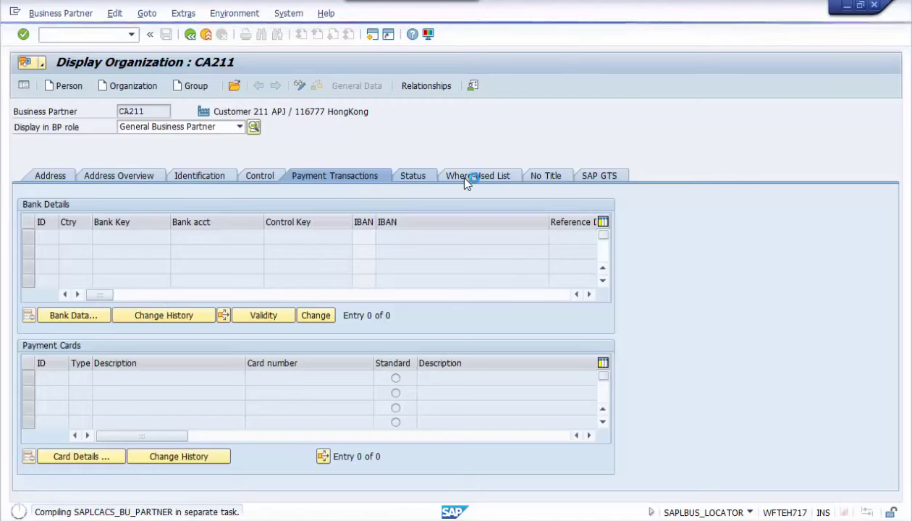
click(466, 179)
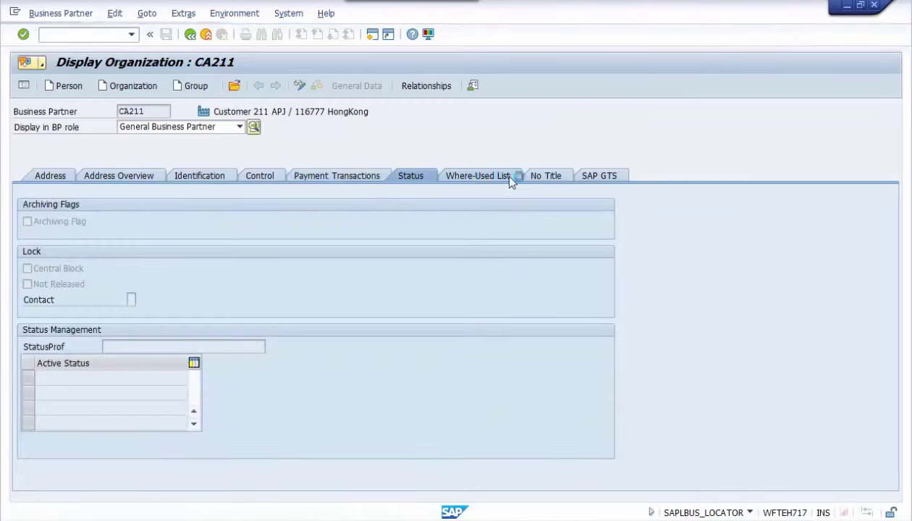
click(564, 181)
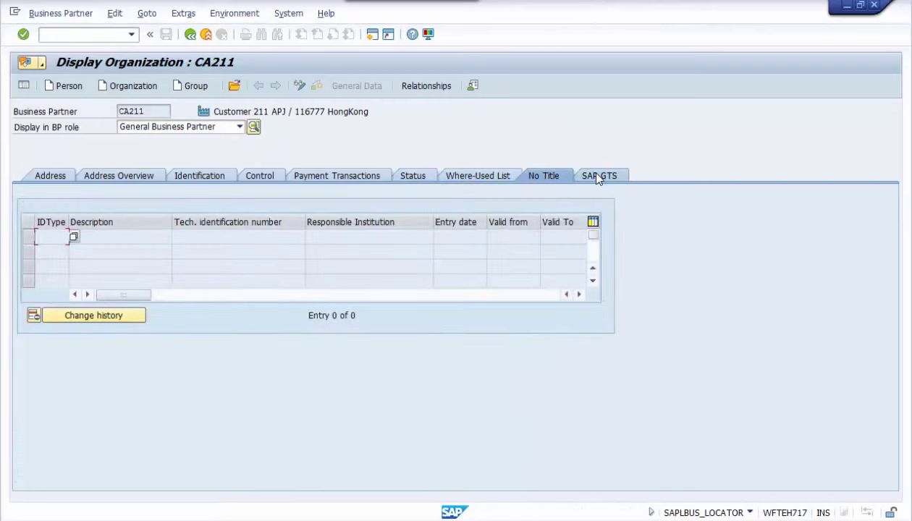
click(598, 177)
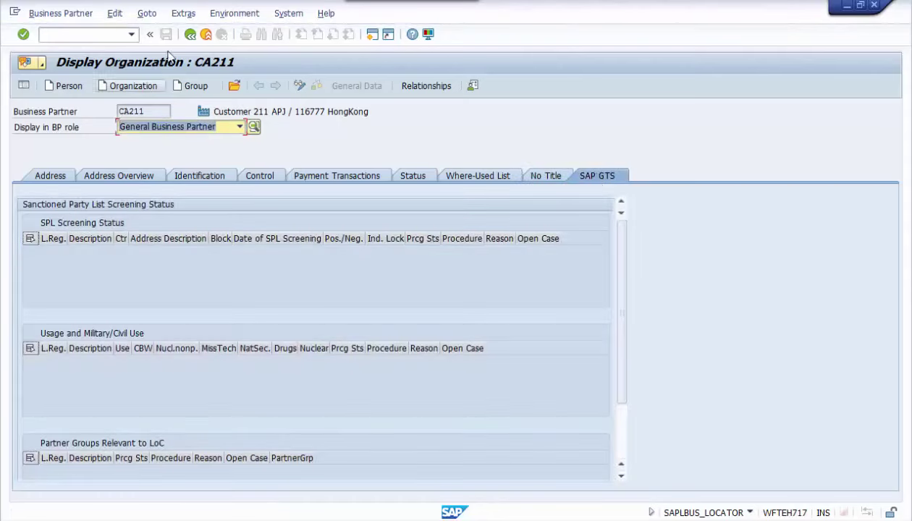
Leave the business partner display and open the Easy Enhancement Workbench (EEWB) from the Tools folder.
click(188, 39)
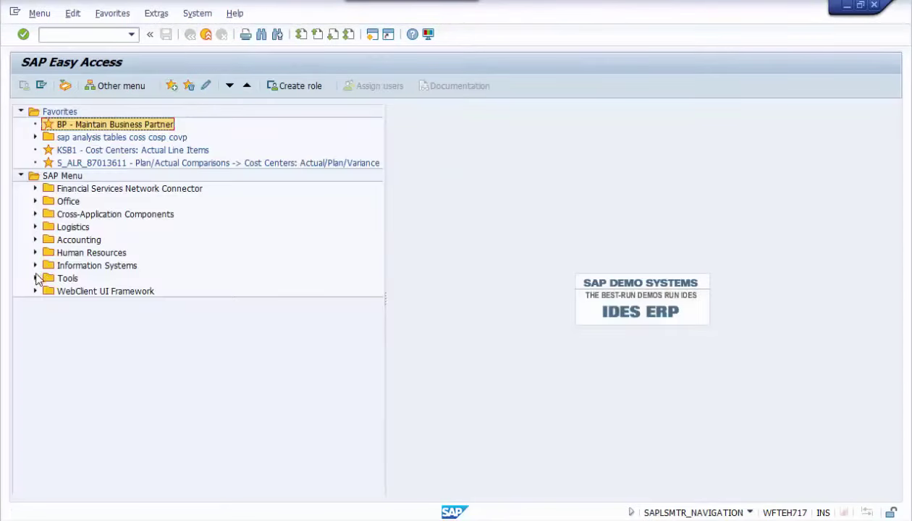
click(36, 278)
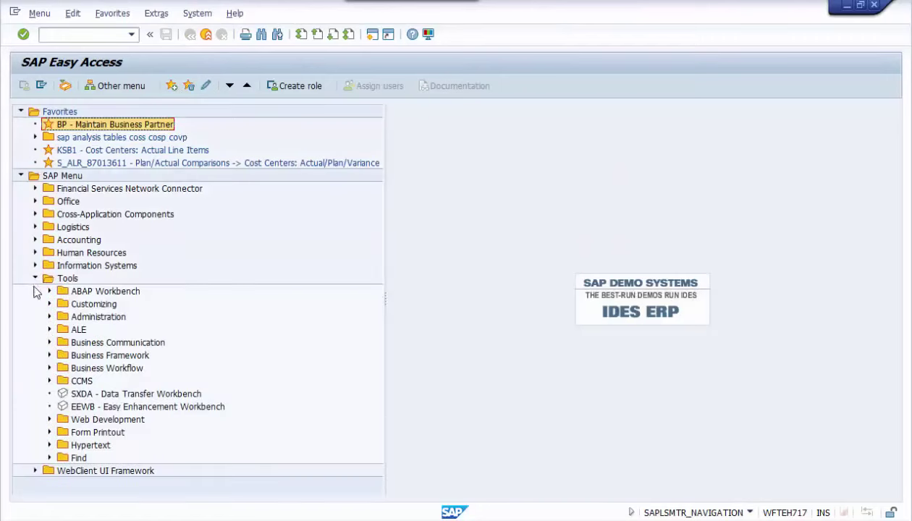
click(71, 407)
double_click(68, 408)
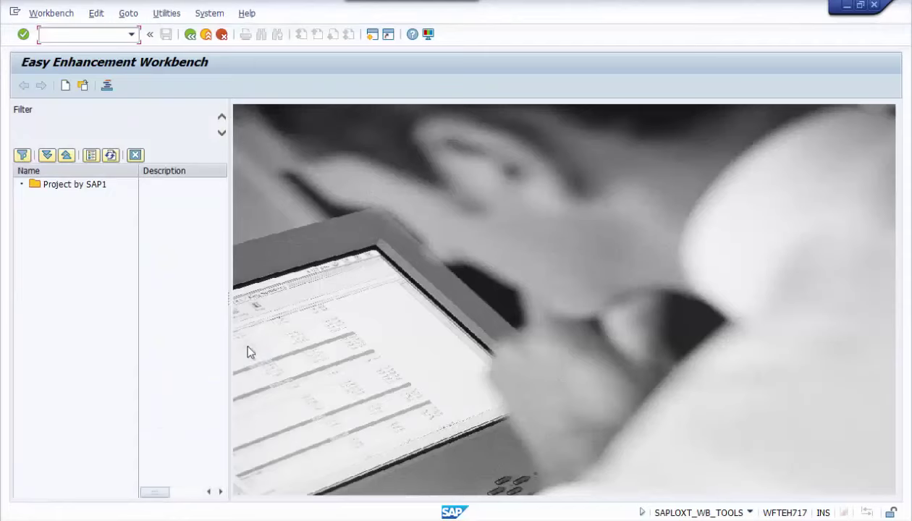
Create a project named znewfieldadd with description "add new field to bp" and package ZBP01, and save it.
click(65, 89)
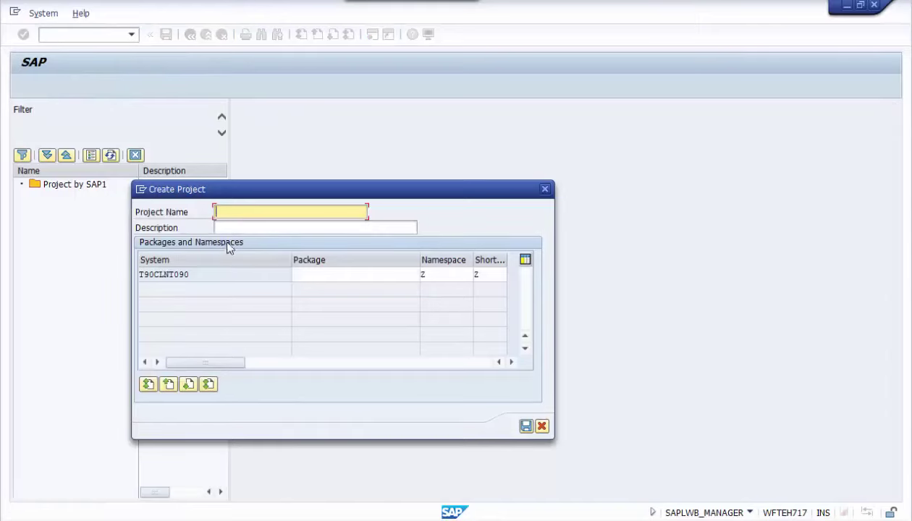
click(242, 209)
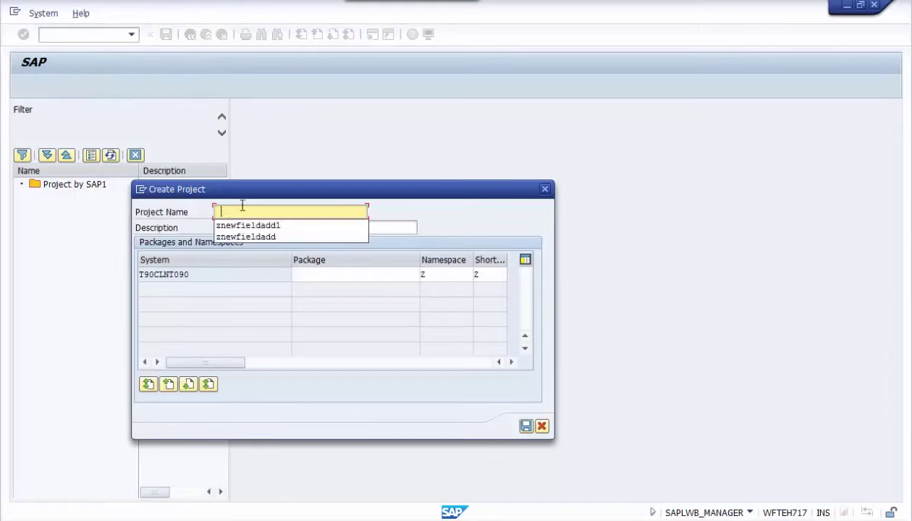
click(245, 236)
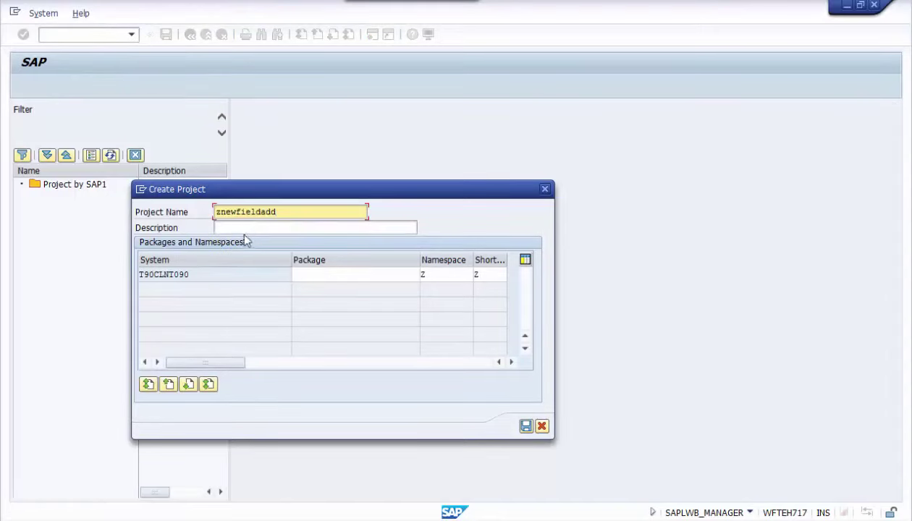
click(247, 230)
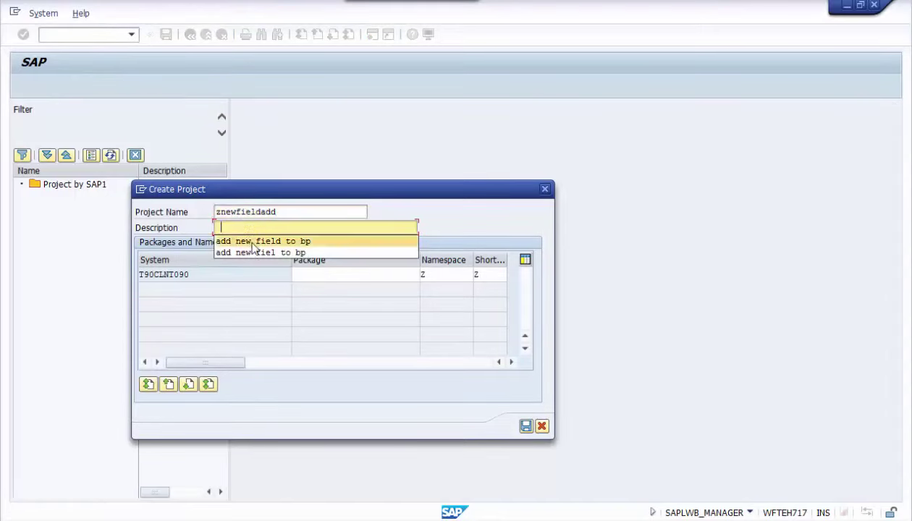
click(254, 241)
click(306, 275)
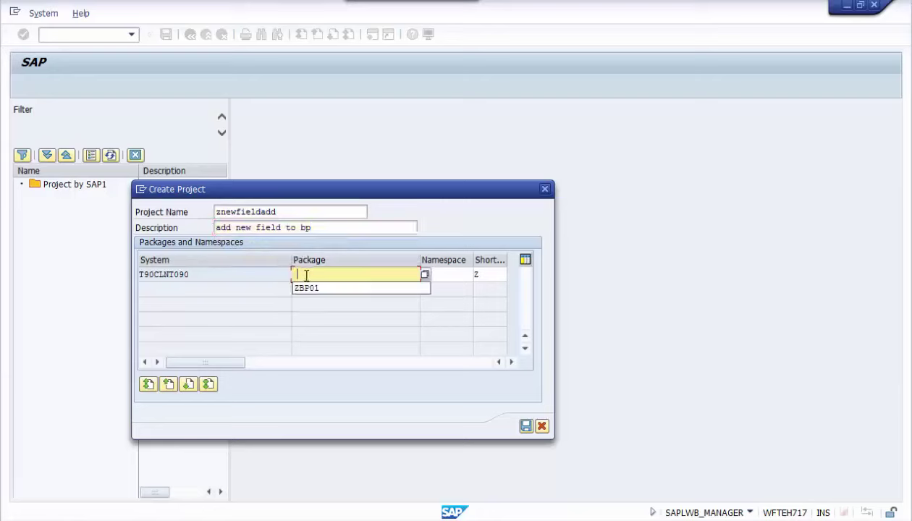
click(311, 289)
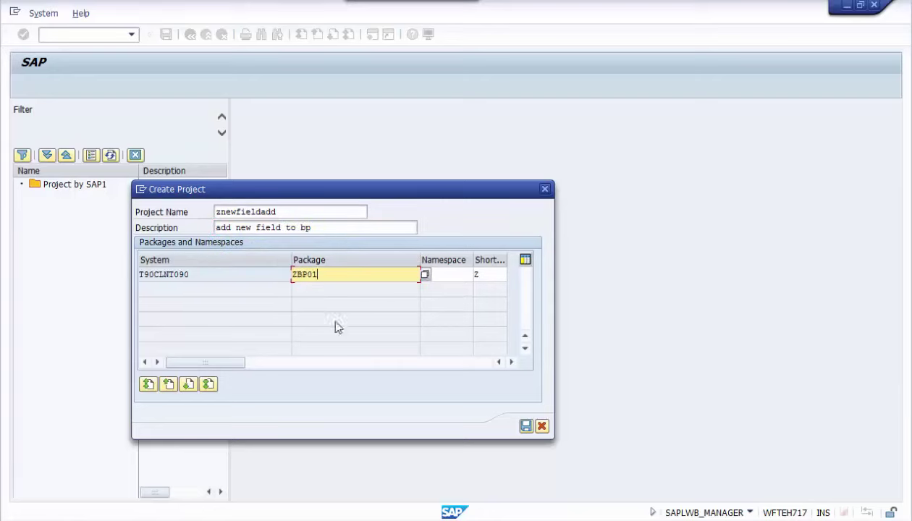
click(525, 427)
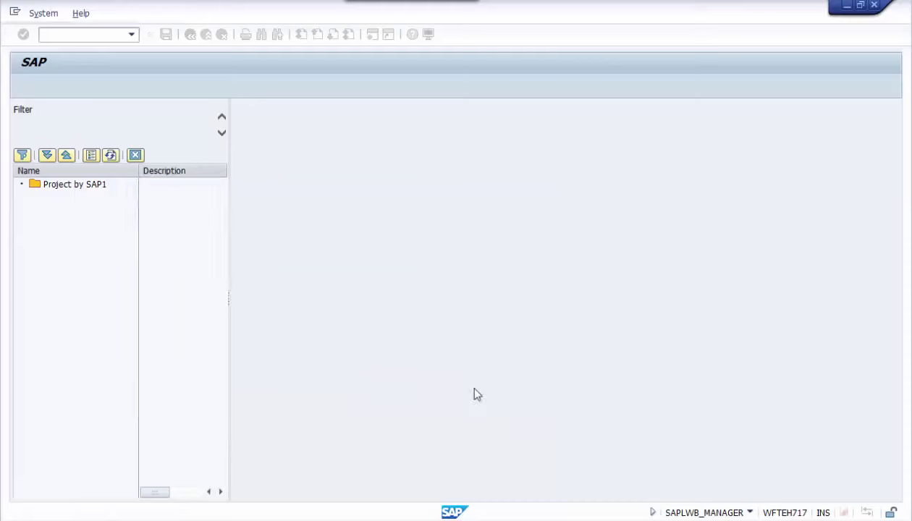
Assign workbench request EH7K900016 and customizing request EH7K900018 to the project and save the transport requests.
click(319, 196)
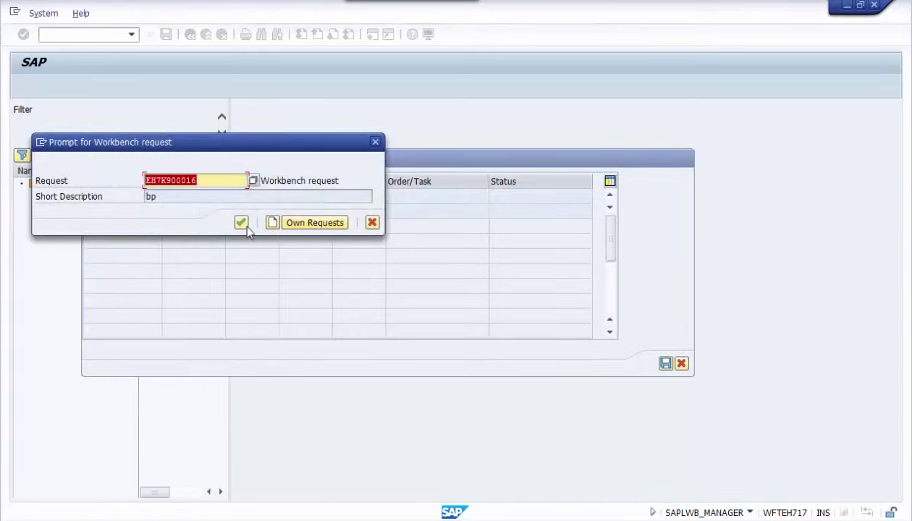
click(242, 222)
click(313, 216)
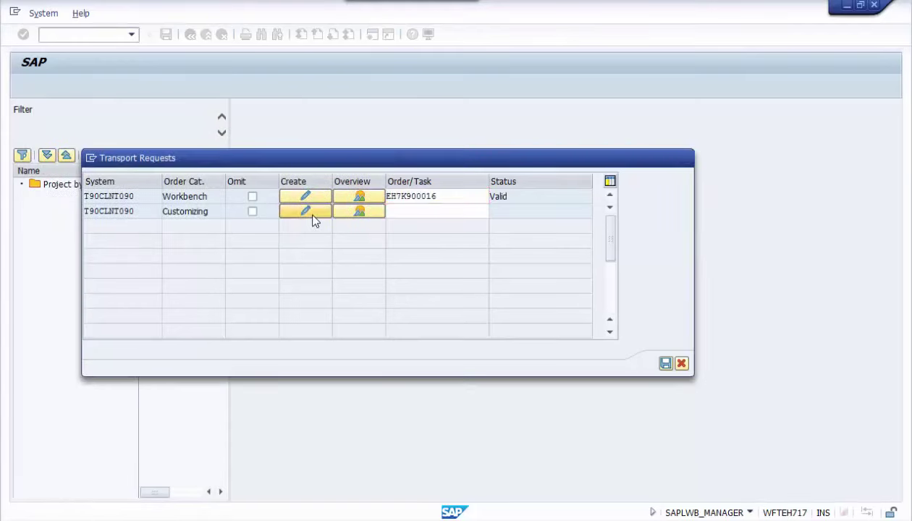
click(240, 223)
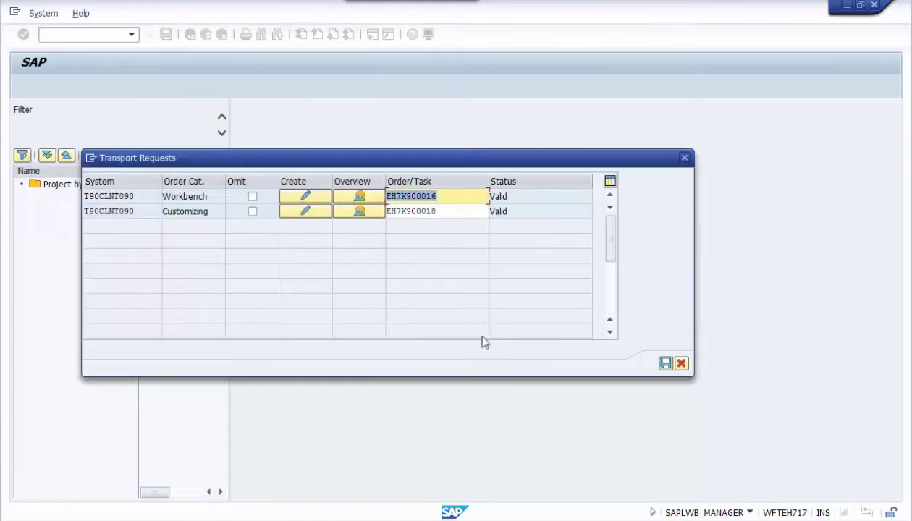
click(665, 364)
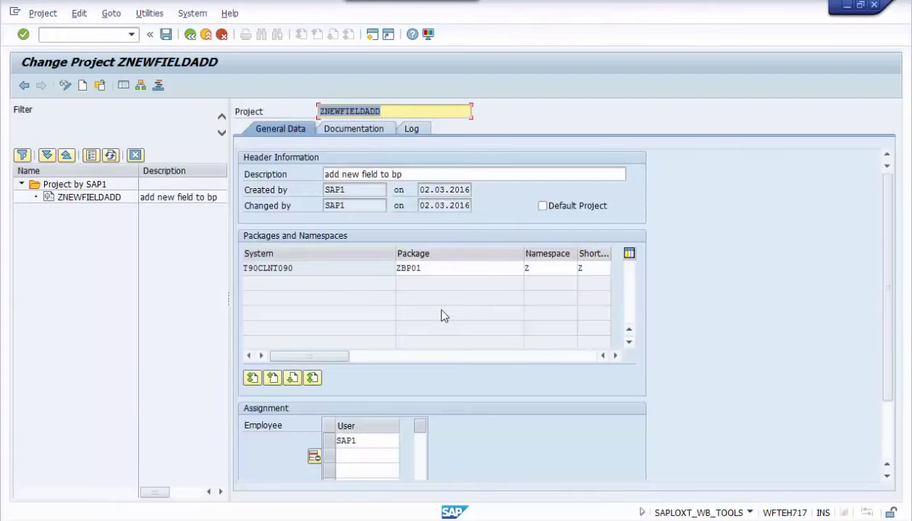
Start a new EEW extension under project ZNEWFIELDADD, with name zmyfields and description myfields.
right_click(106, 196)
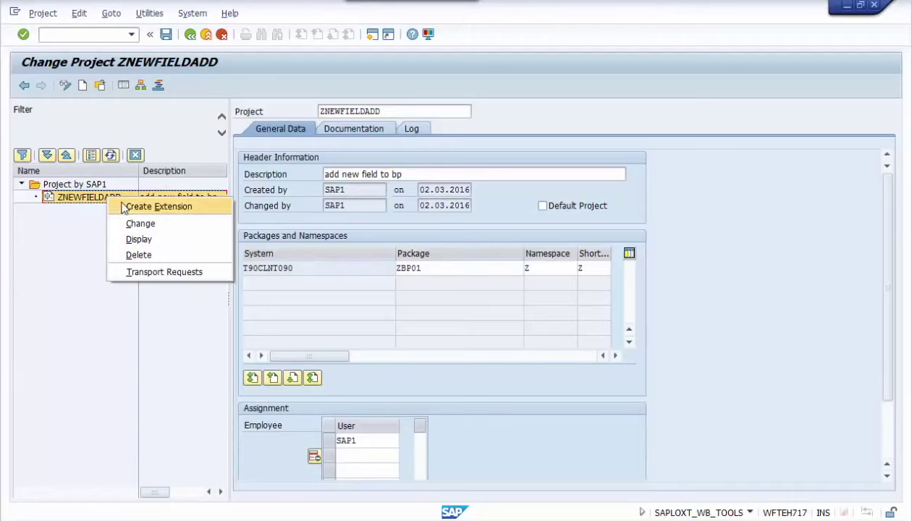
click(123, 208)
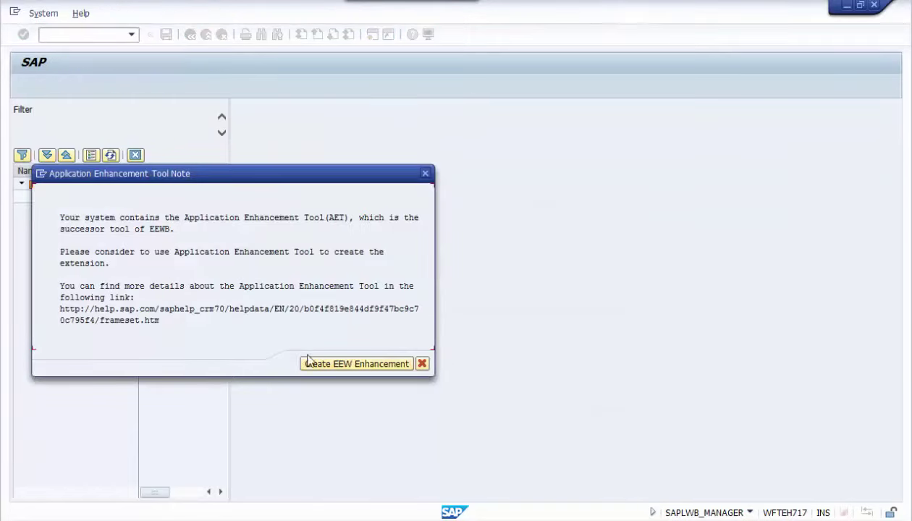
click(319, 364)
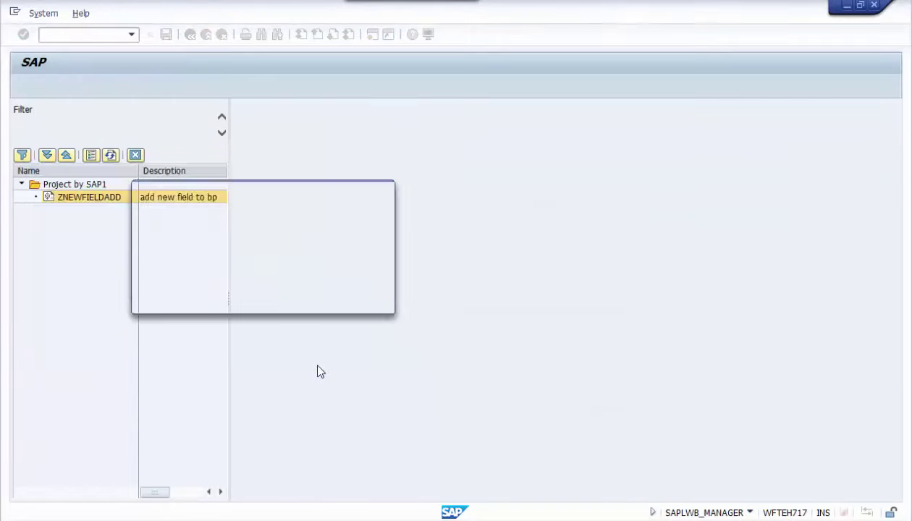
text(z)
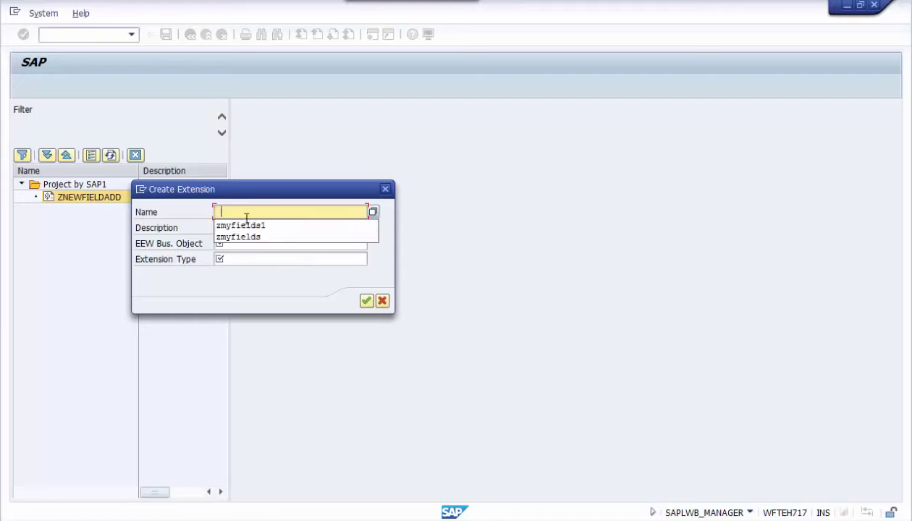
click(250, 236)
click(248, 228)
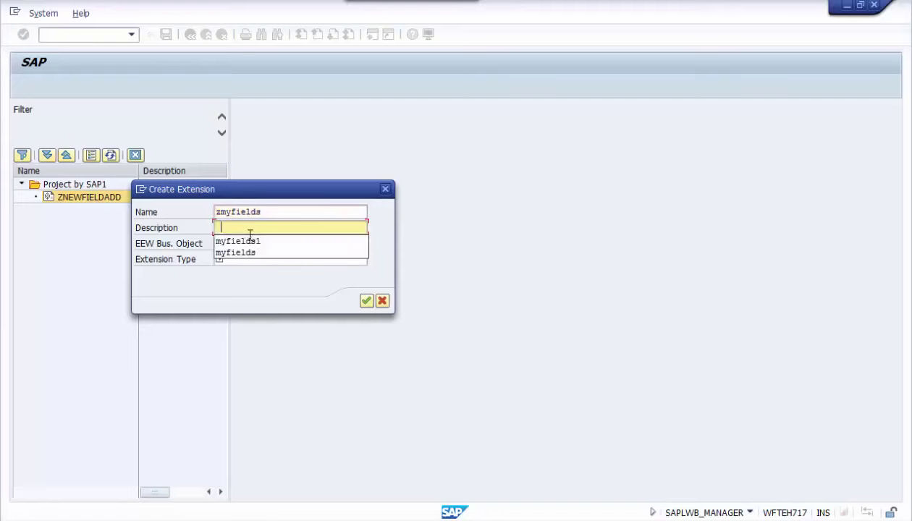
click(250, 255)
Set the extension's EEW business object to BUPA and its type to ADD_NEW_FIELDS, and confirm its creation.
click(249, 244)
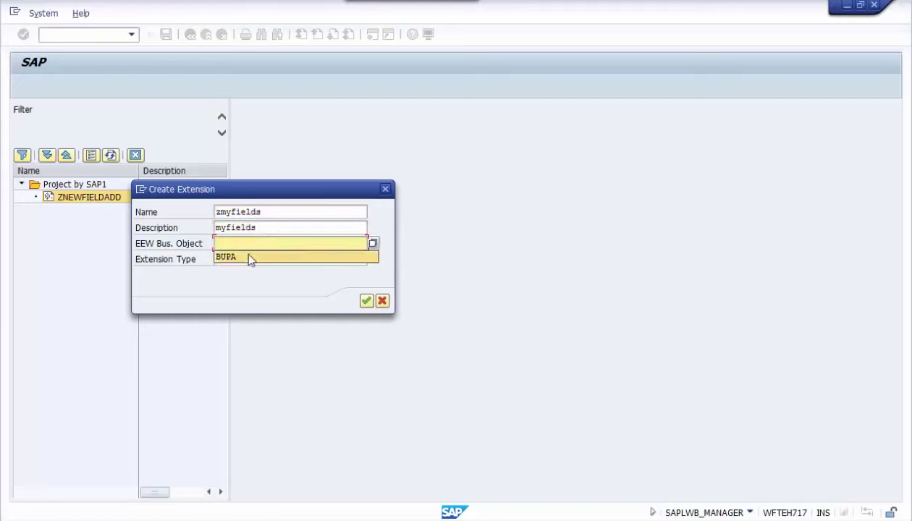
click(247, 257)
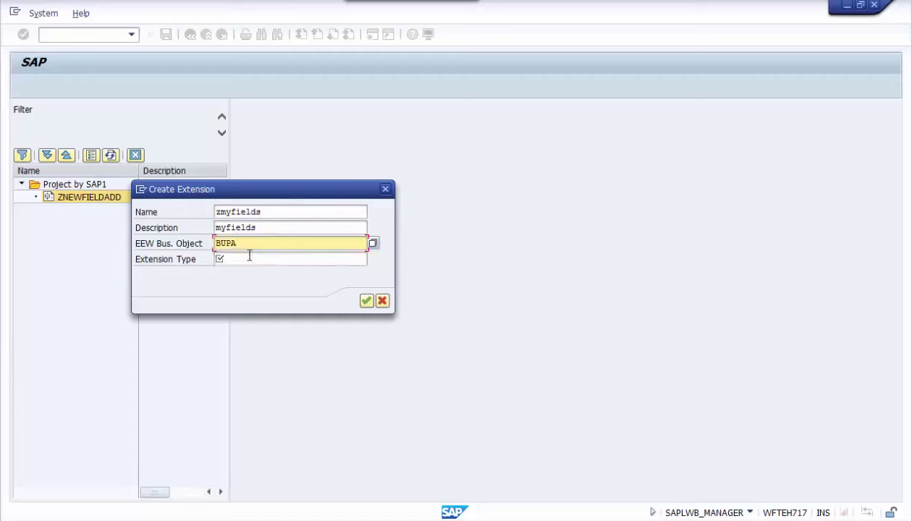
click(372, 244)
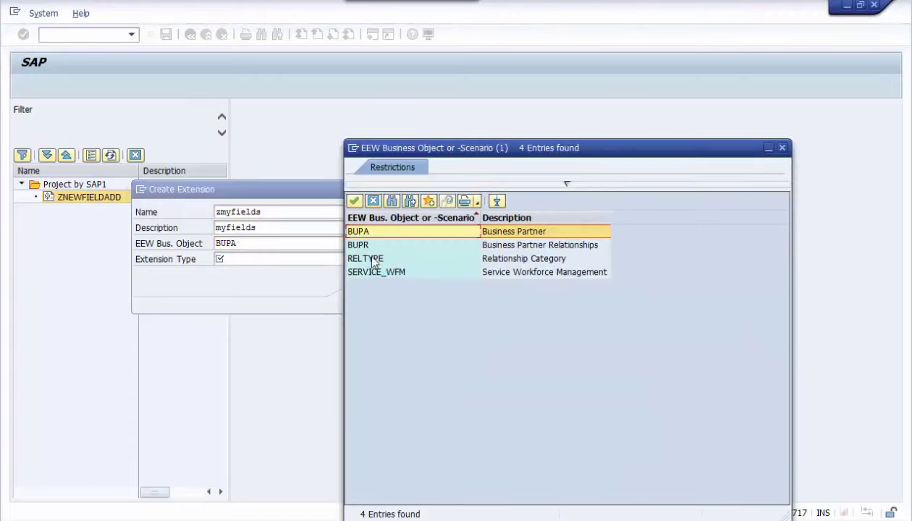
double_click(521, 234)
click(228, 259)
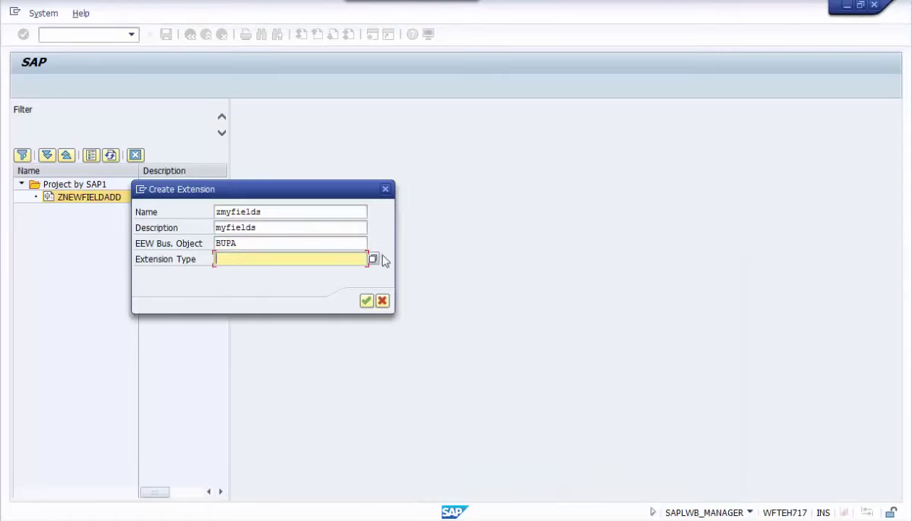
click(372, 259)
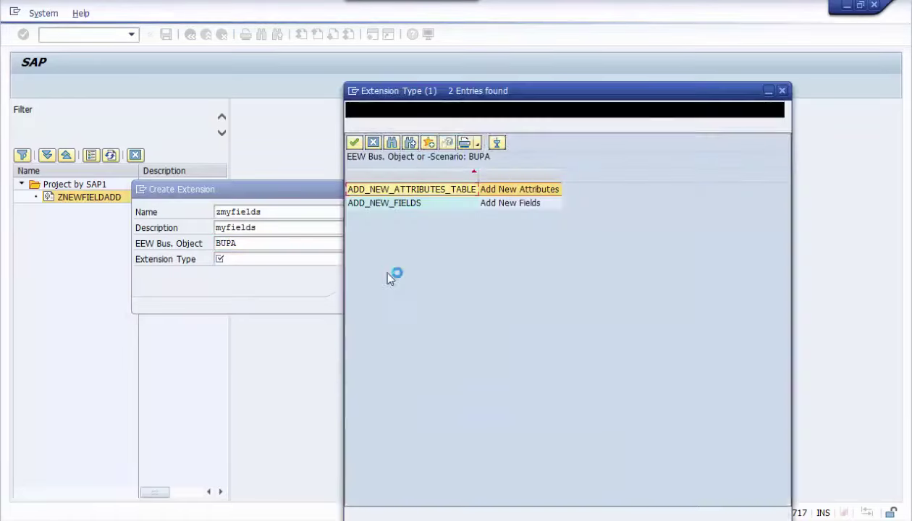
double_click(391, 205)
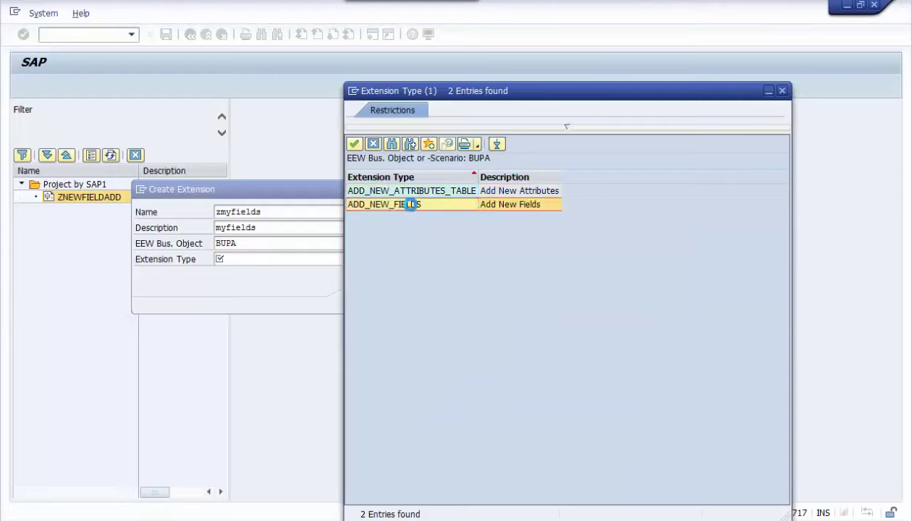
click(366, 301)
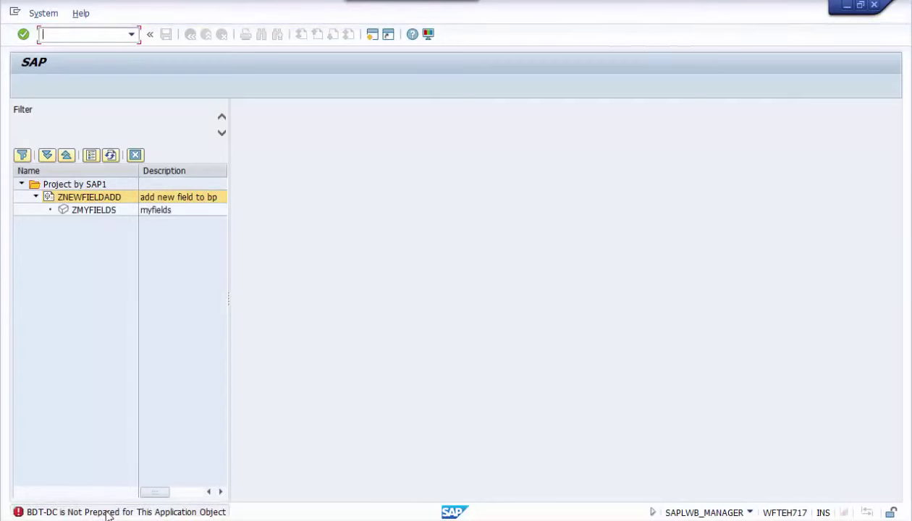
Examine the detailed text and message number of the error shown after creating the extension, and close it.
double_click(108, 512)
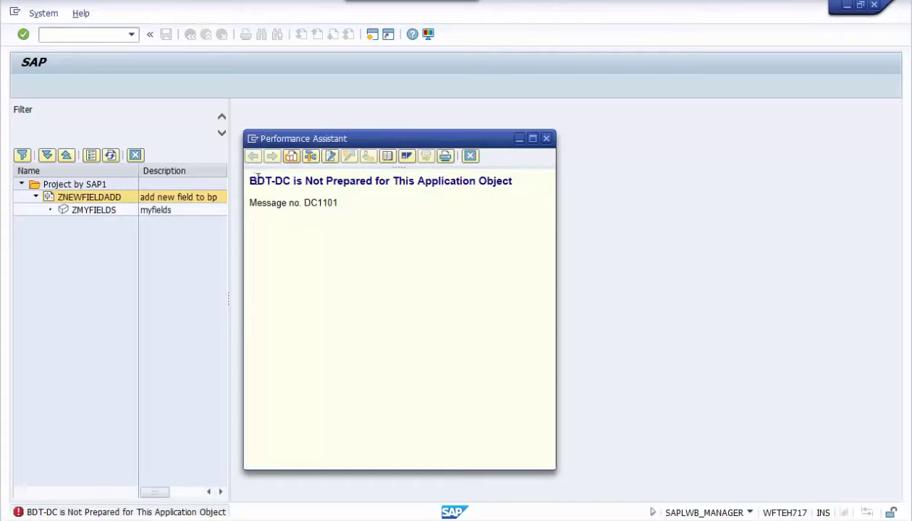
drag(258, 177, 337, 207)
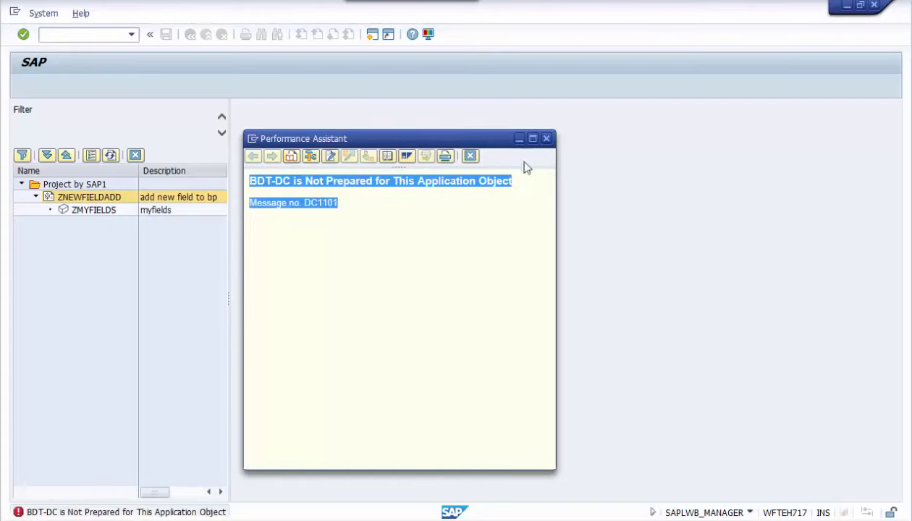
click(547, 139)
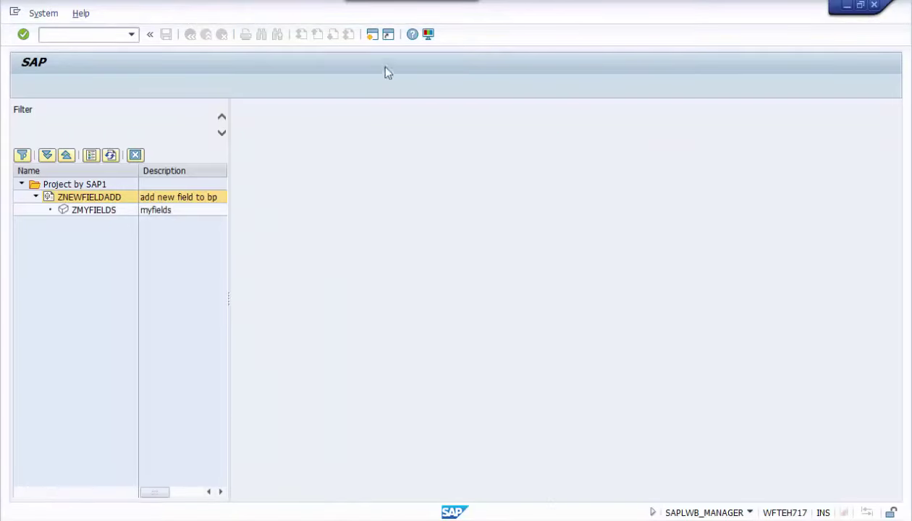
In a new SAP session, start transaction sm30 and display the entries of table view V_TBZ1_DC.
click(372, 38)
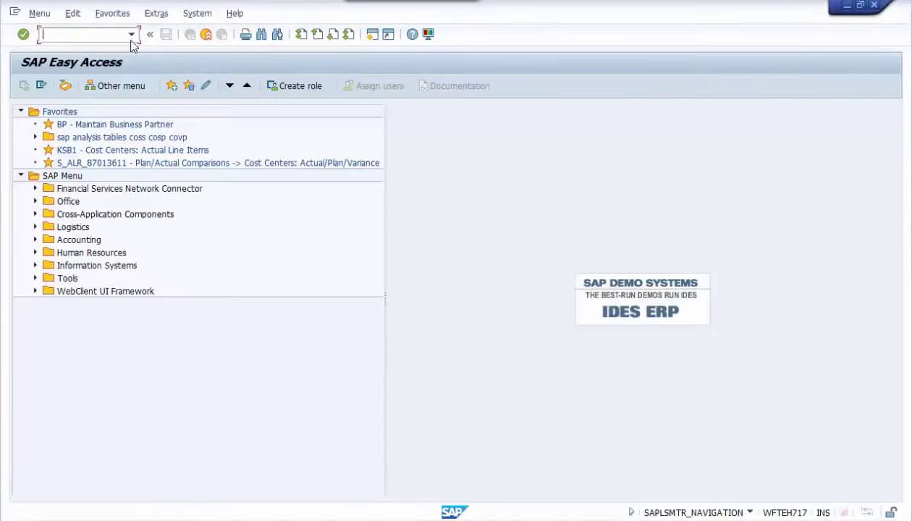
click(131, 35)
click(95, 50)
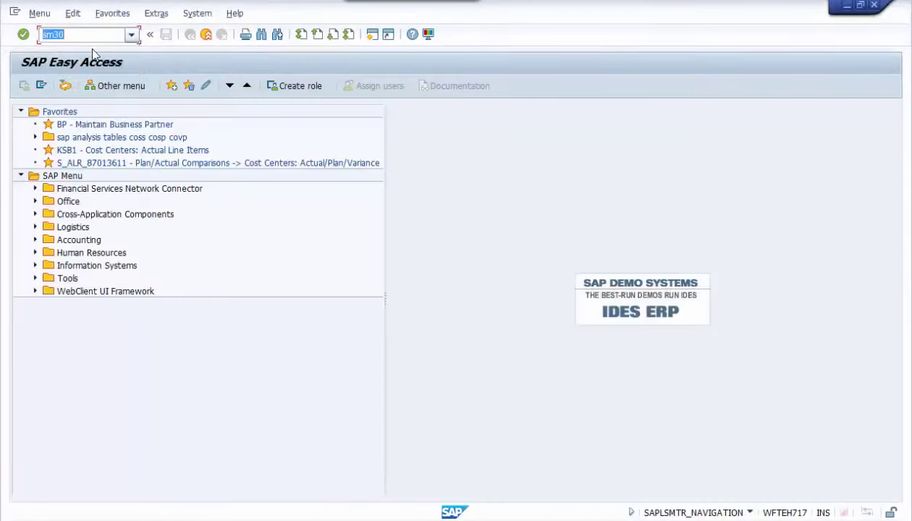
click(24, 35)
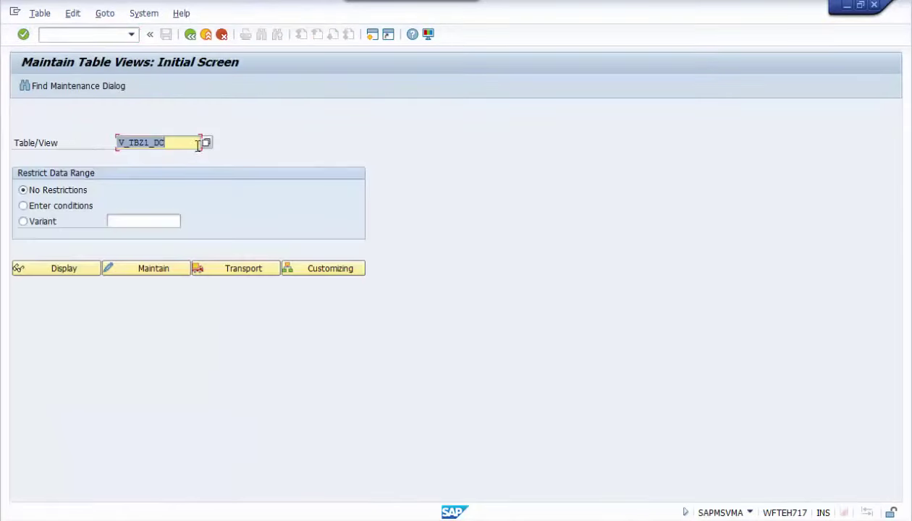
click(64, 268)
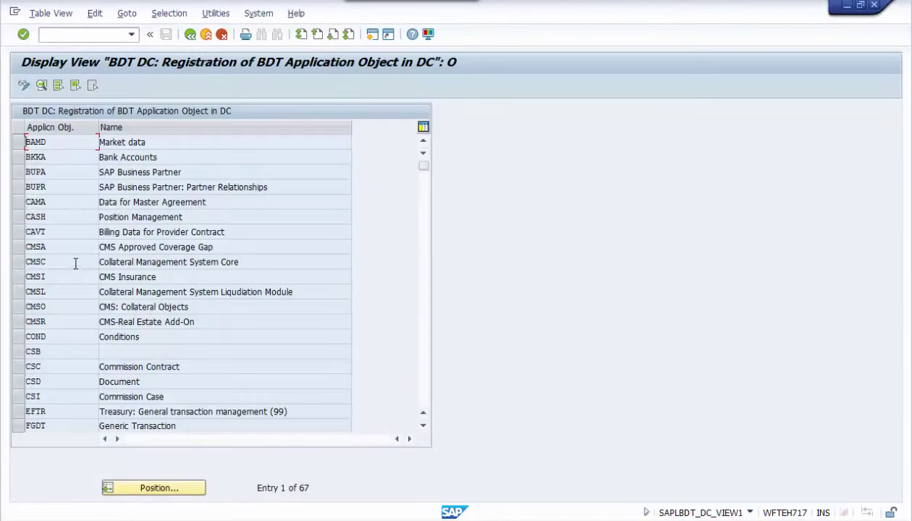
Set application object BUPA to Active in DC in change mode, save it, and return to the Easy Enhancement Workbench session.
double_click(43, 173)
click(25, 85)
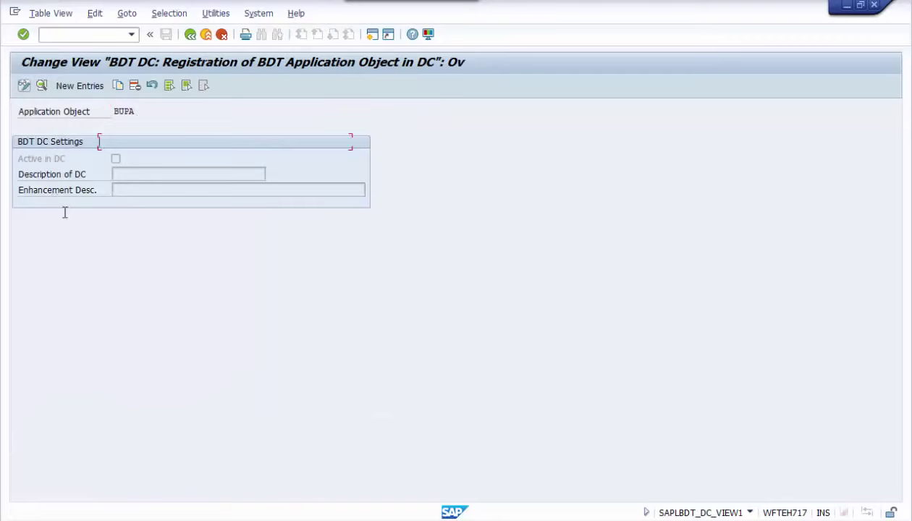
double_click(51, 173)
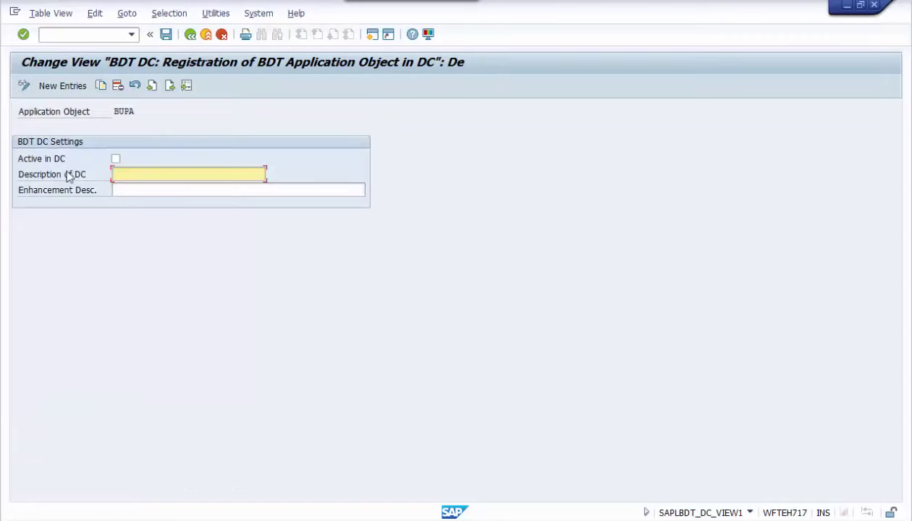
click(117, 159)
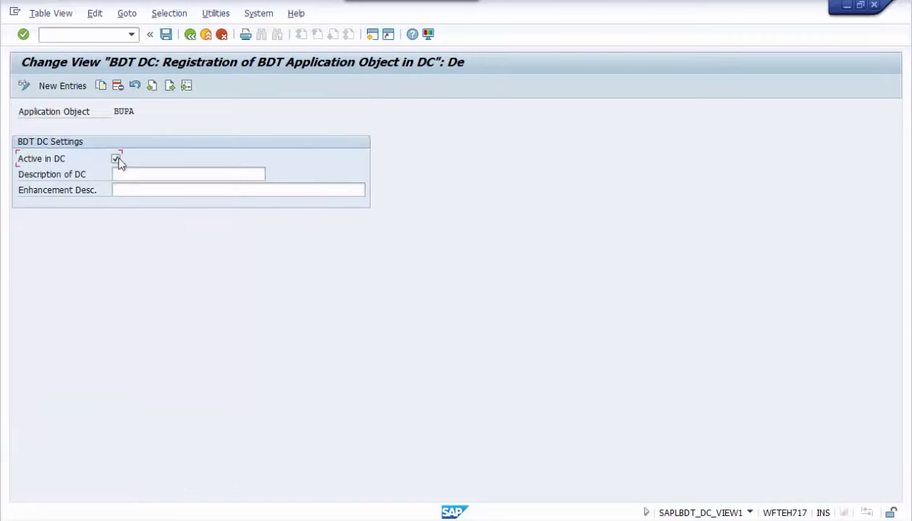
click(165, 36)
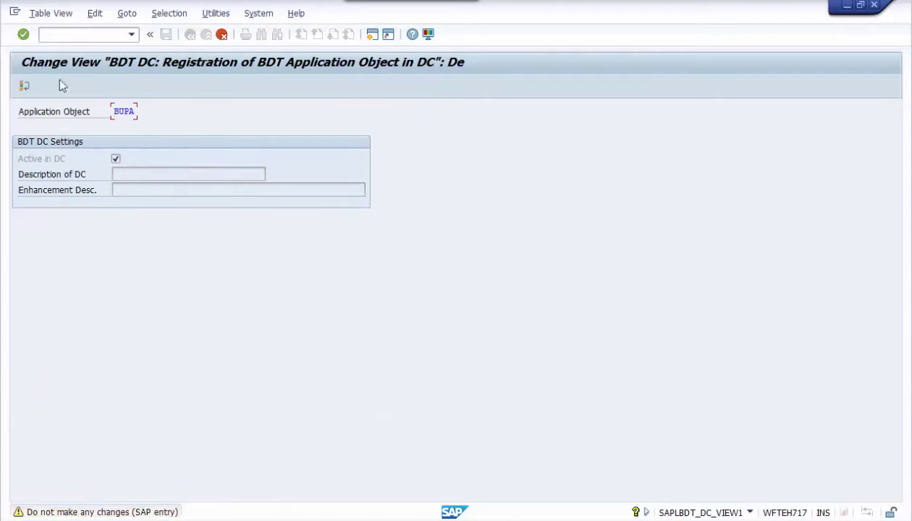
click(23, 35)
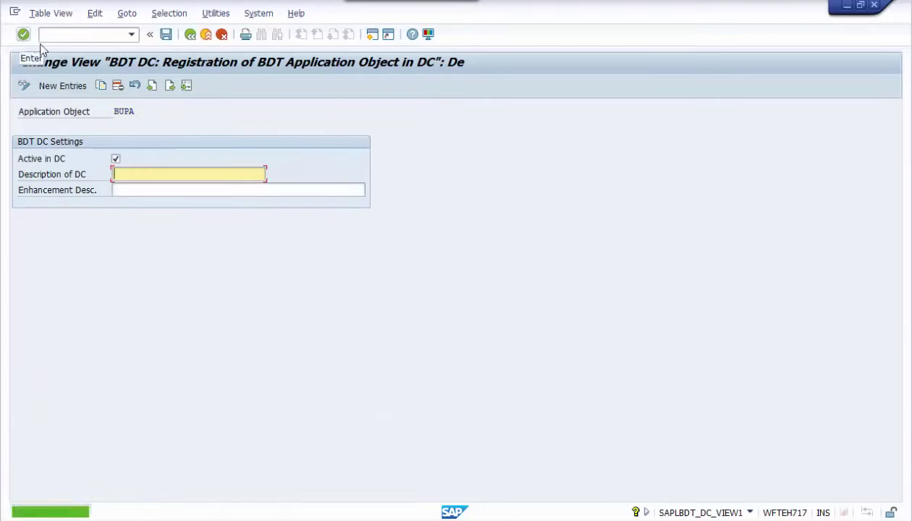
click(188, 36)
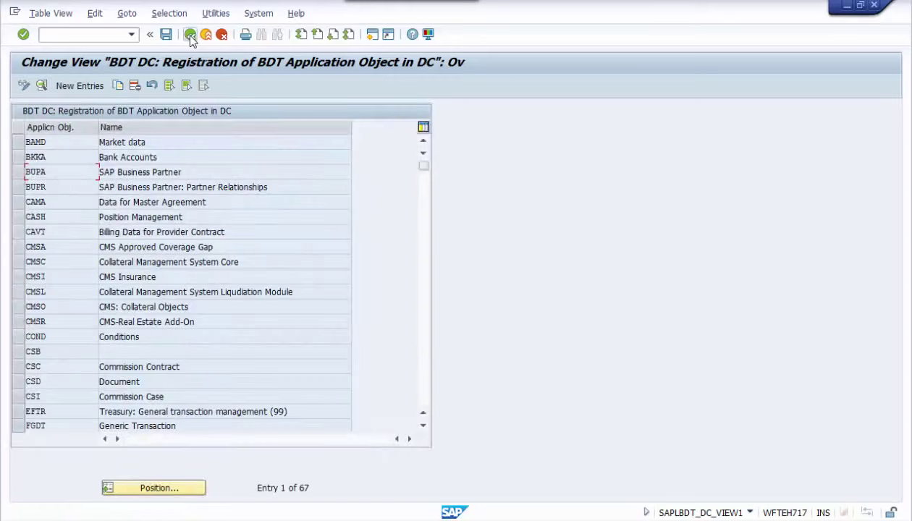
click(189, 35)
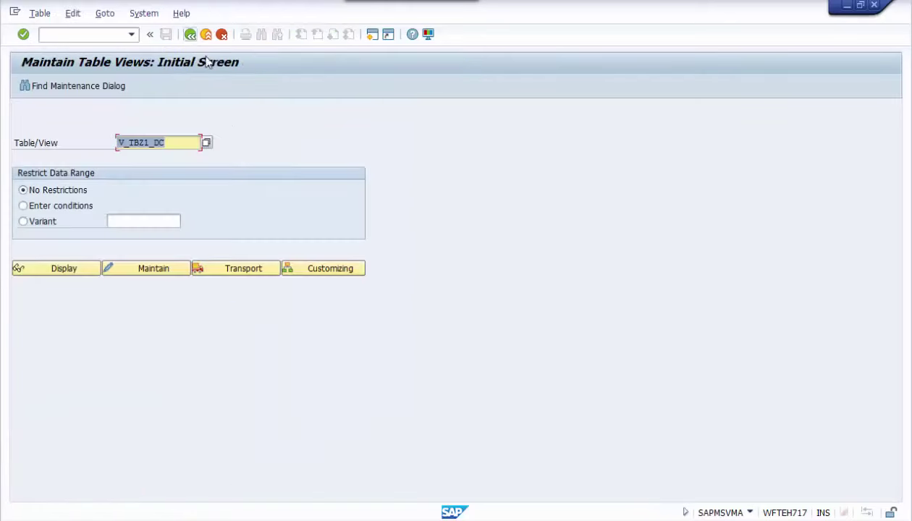
click(274, 505)
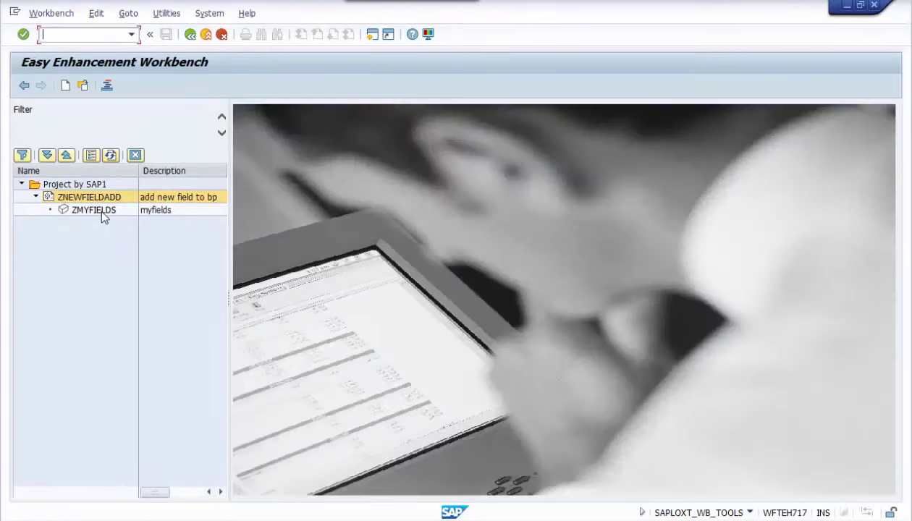
Try to start the wizard for extension ZMYFIELDS and check the help text of the resulting error.
double_click(94, 210)
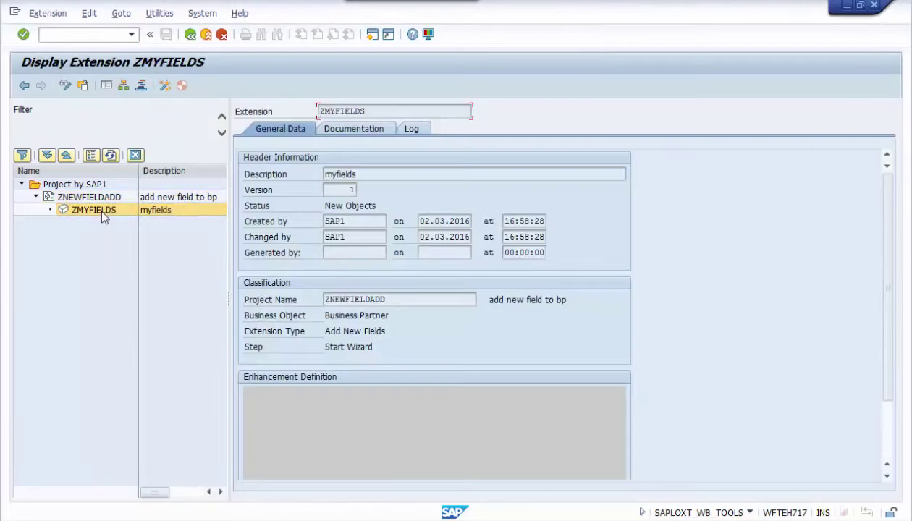
right_click(99, 208)
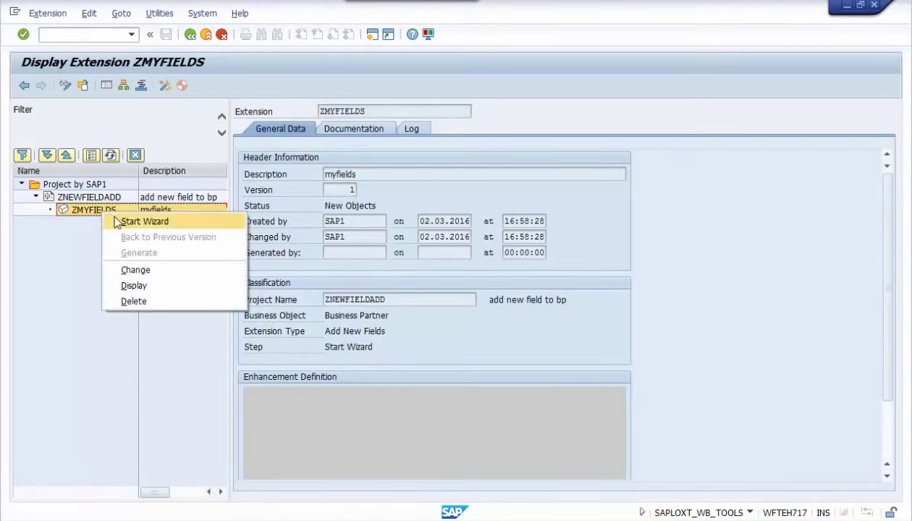
click(127, 222)
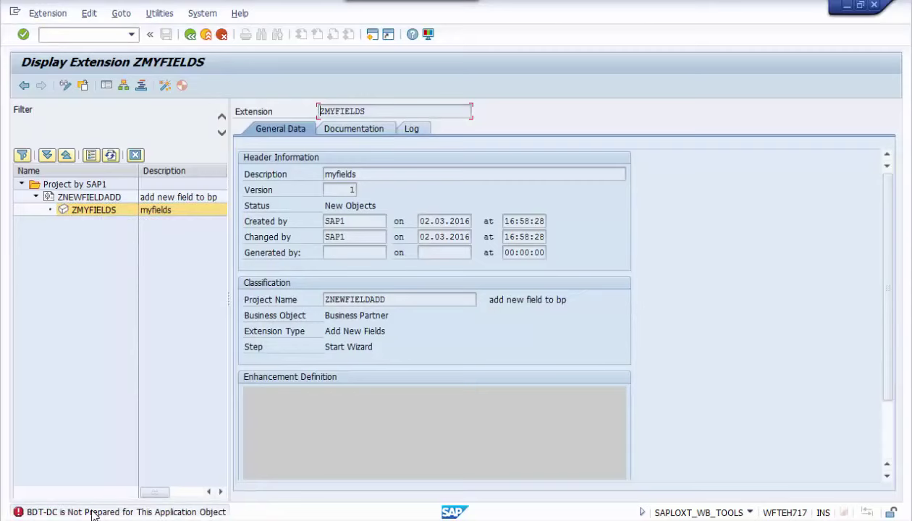
double_click(92, 512)
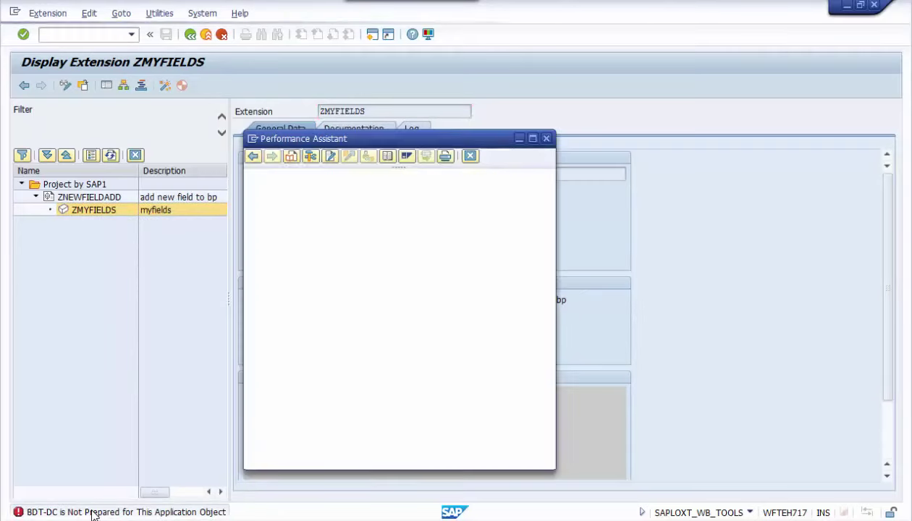
click(547, 138)
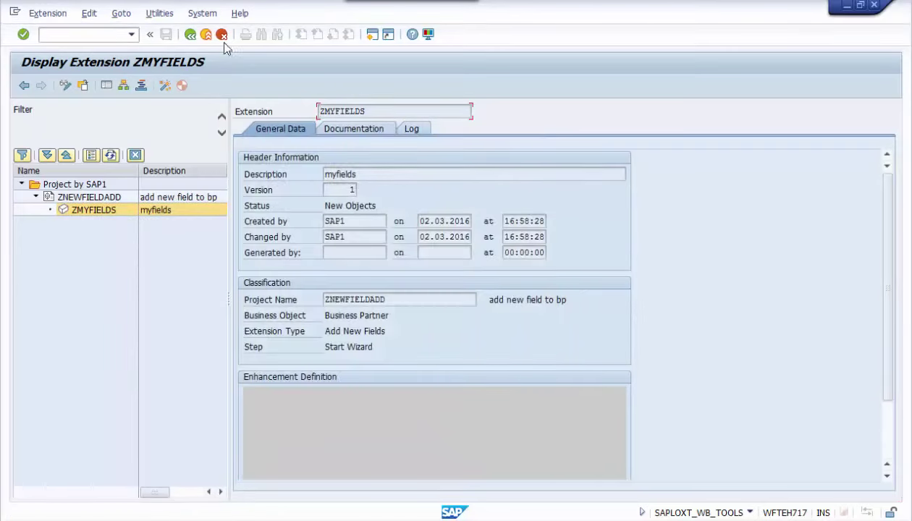
Exit and reopen the Easy Enhancement Workbench, and expand project ZNEWFIELDADD to show its extension.
click(192, 38)
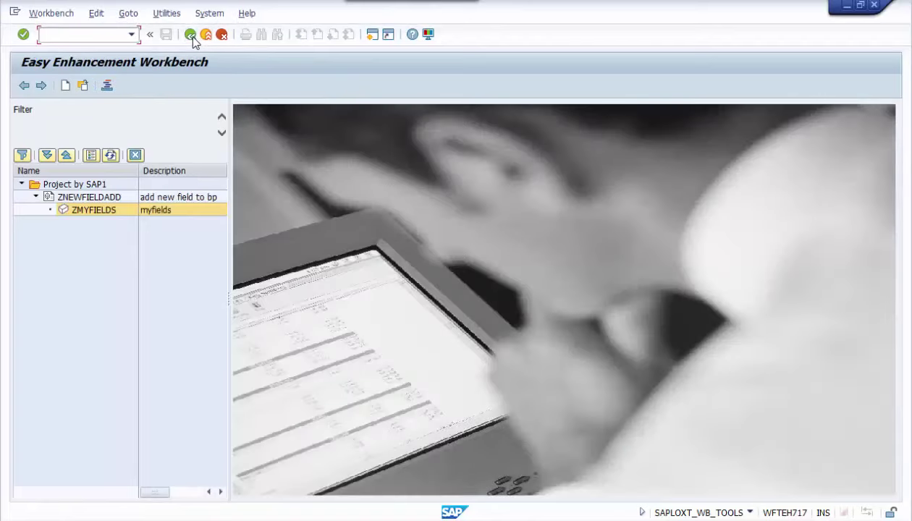
click(191, 36)
click(191, 37)
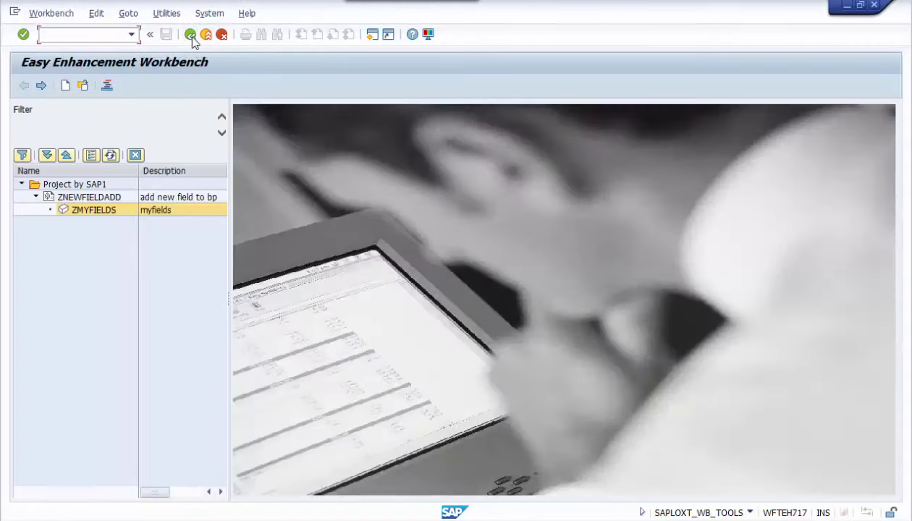
click(191, 37)
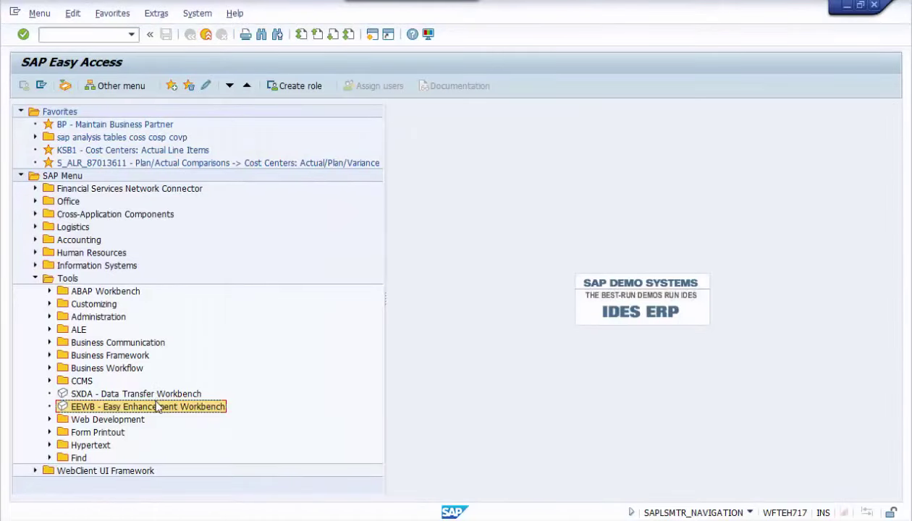
double_click(161, 407)
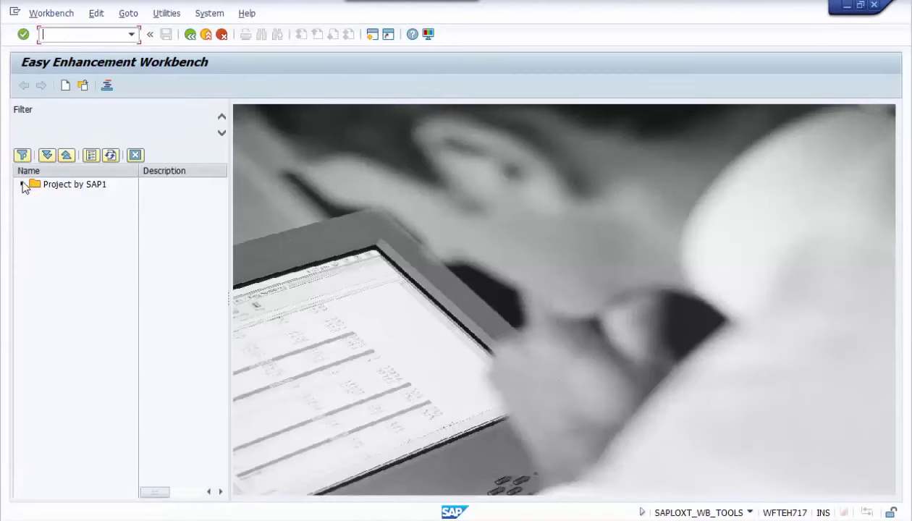
click(22, 184)
click(36, 197)
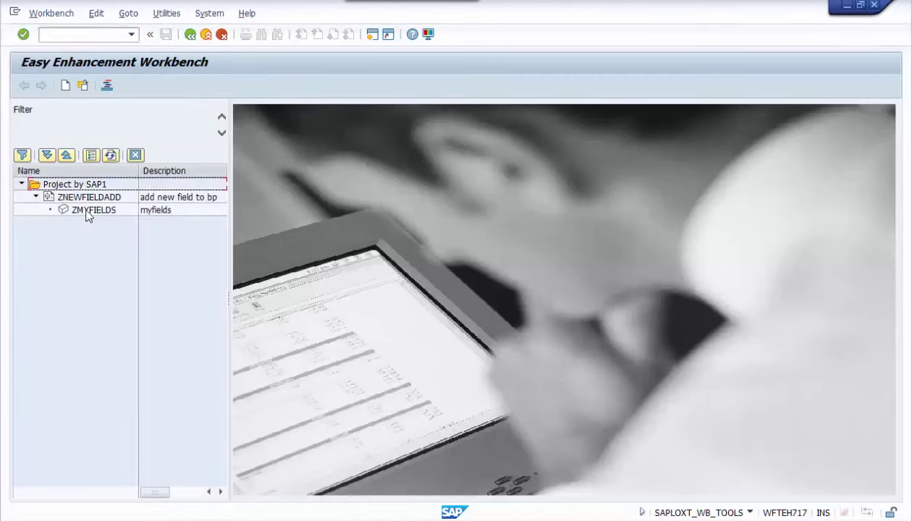
Start the wizard for extension ZMYFIELDS and set the extension description to my fields in BP.
click(89, 213)
right_click(90, 213)
click(106, 218)
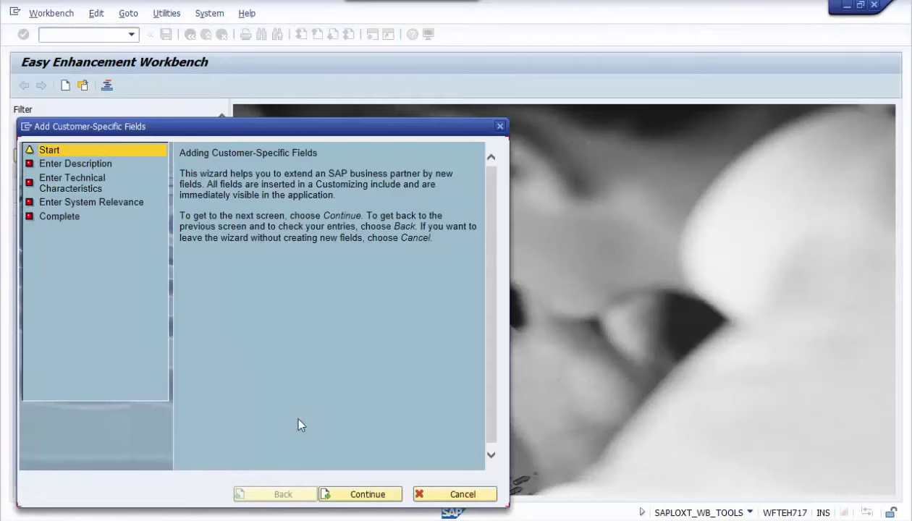
click(326, 492)
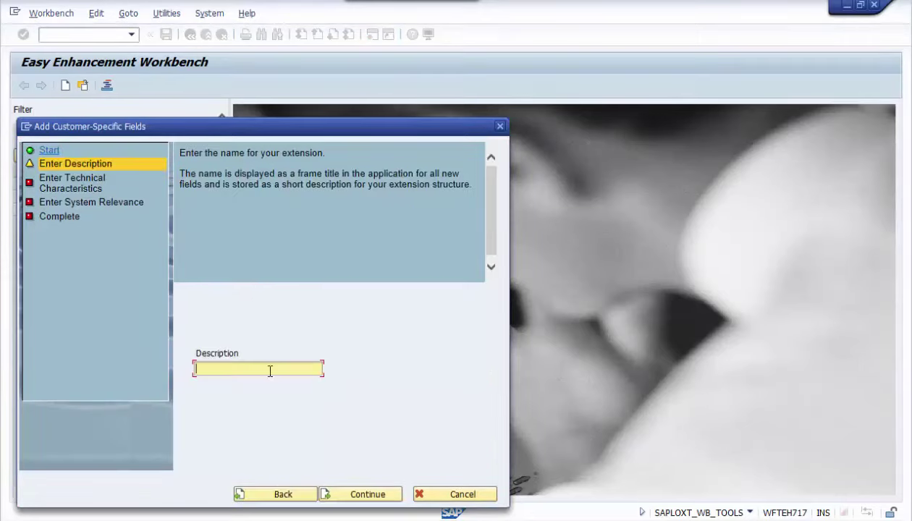
click(270, 370)
click(259, 393)
click(367, 494)
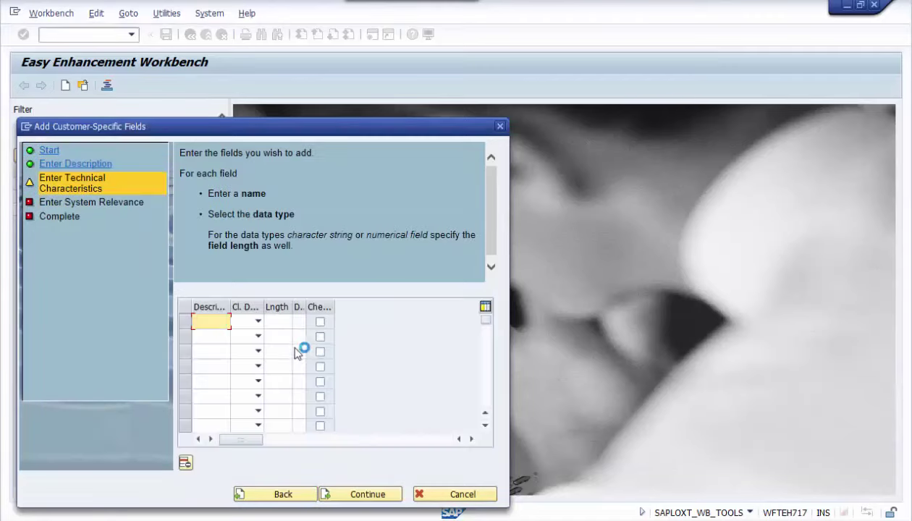
Enter two new fields, text12 and name12, in the technical characteristics and set both to Character String.
click(212, 321)
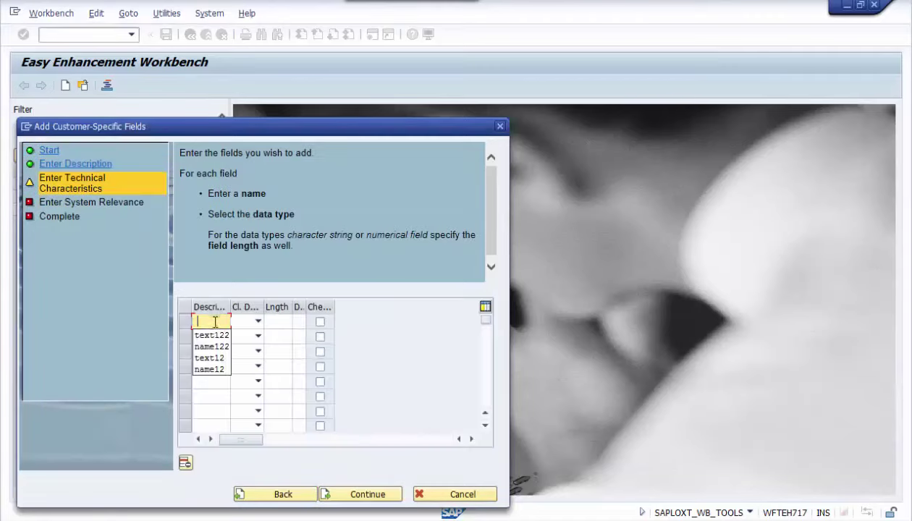
click(214, 358)
click(211, 335)
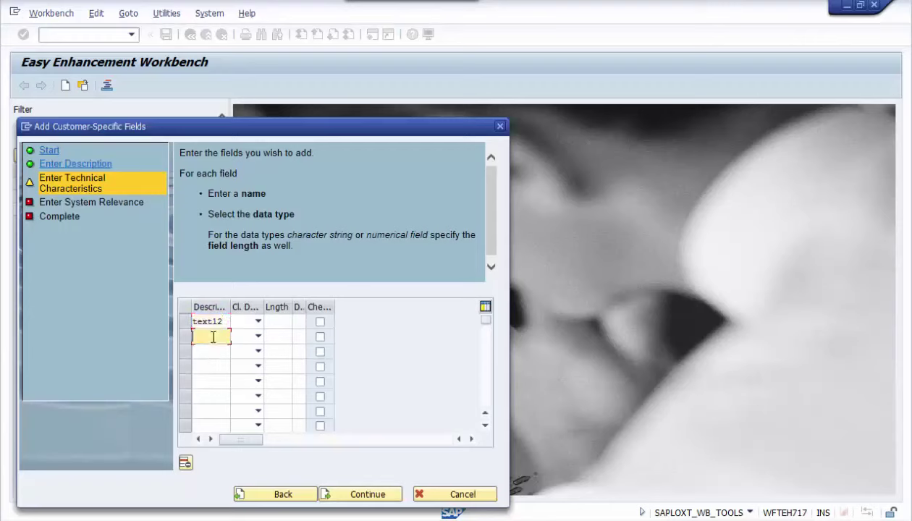
click(217, 384)
click(257, 321)
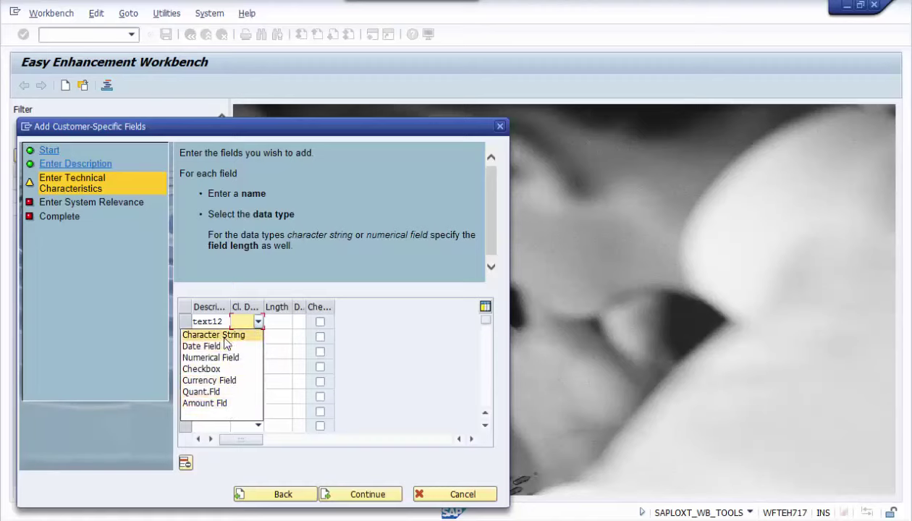
click(224, 338)
click(258, 337)
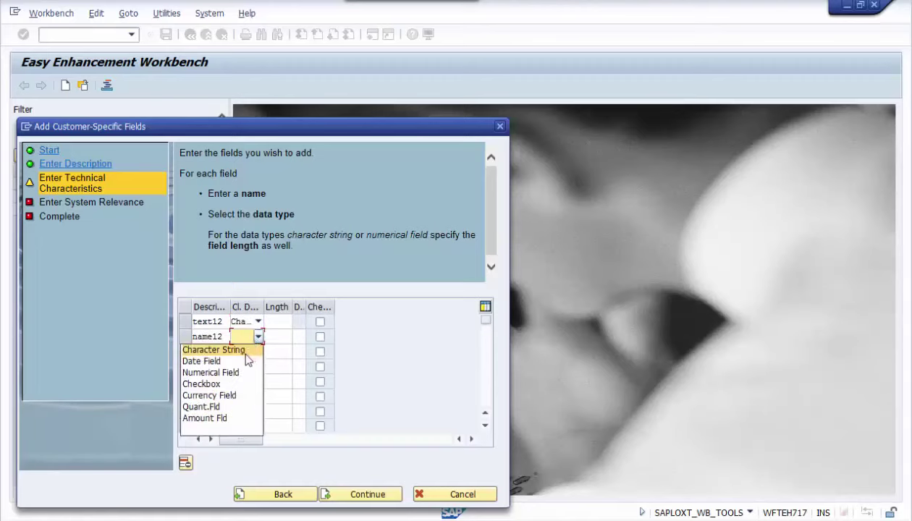
click(246, 352)
Set the field length to 5 for text12 and 10 for name12.
click(279, 321)
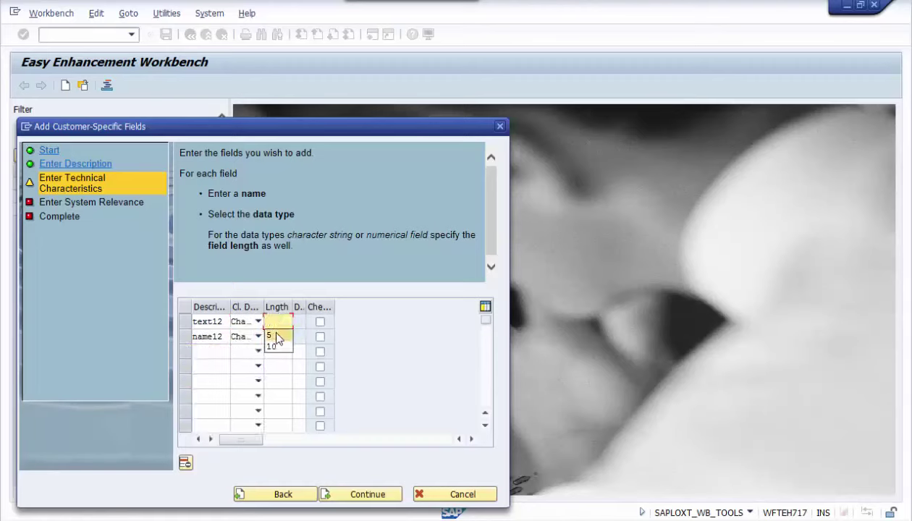
text(5)
click(276, 335)
click(281, 364)
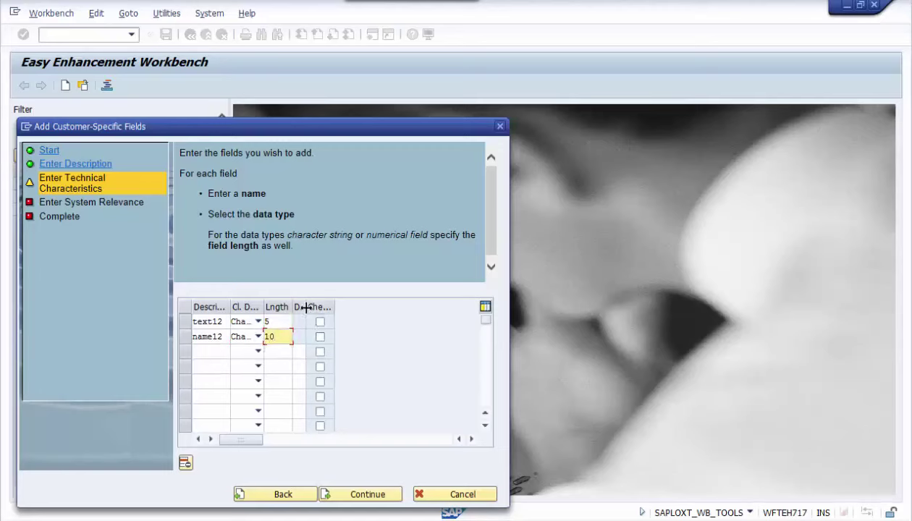
Enable Check Table for name12 and complete the wizard, leaving both fields not relevant for BW.
drag(305, 318, 441, 314)
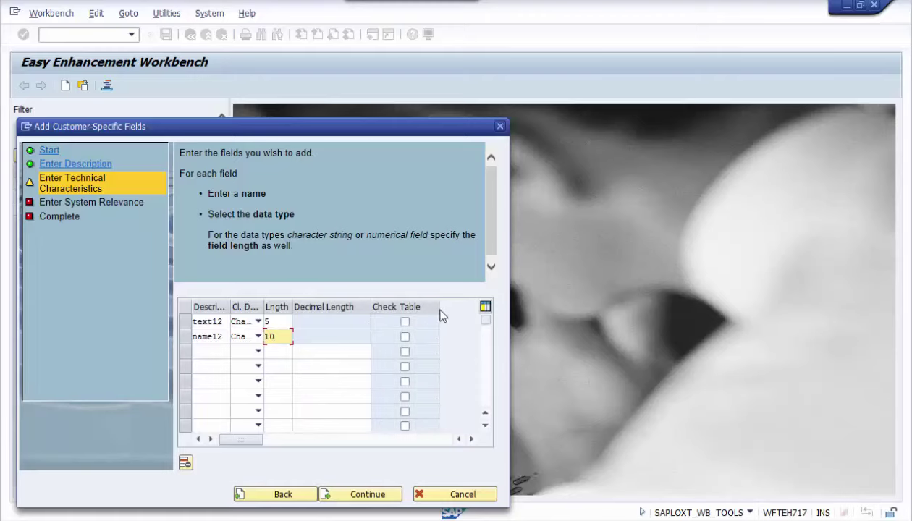
click(405, 338)
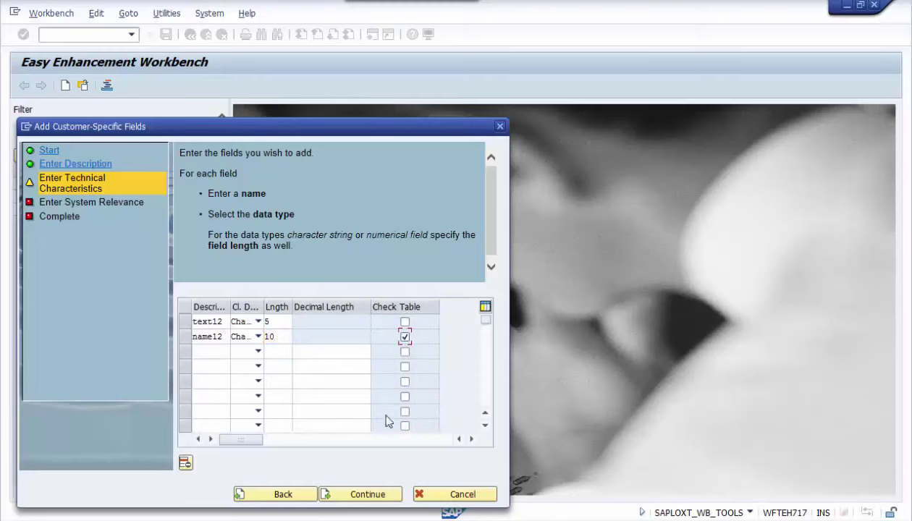
click(364, 497)
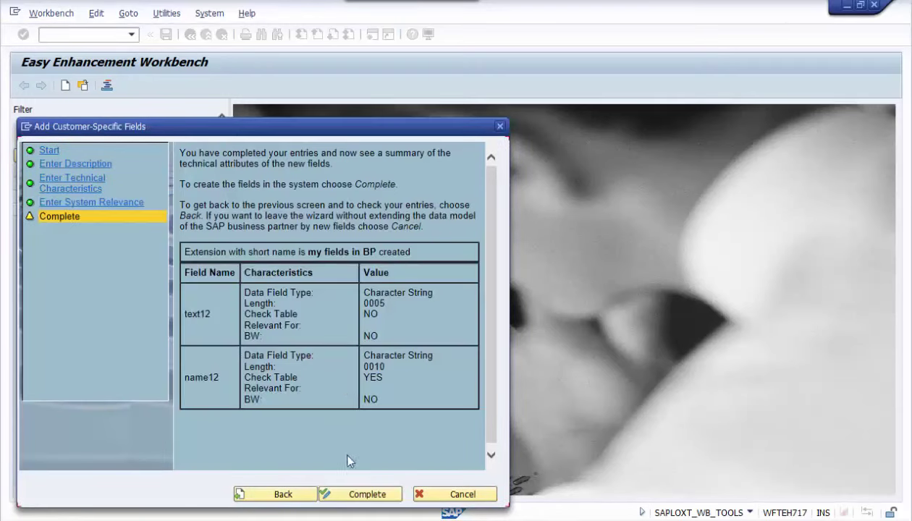
click(349, 496)
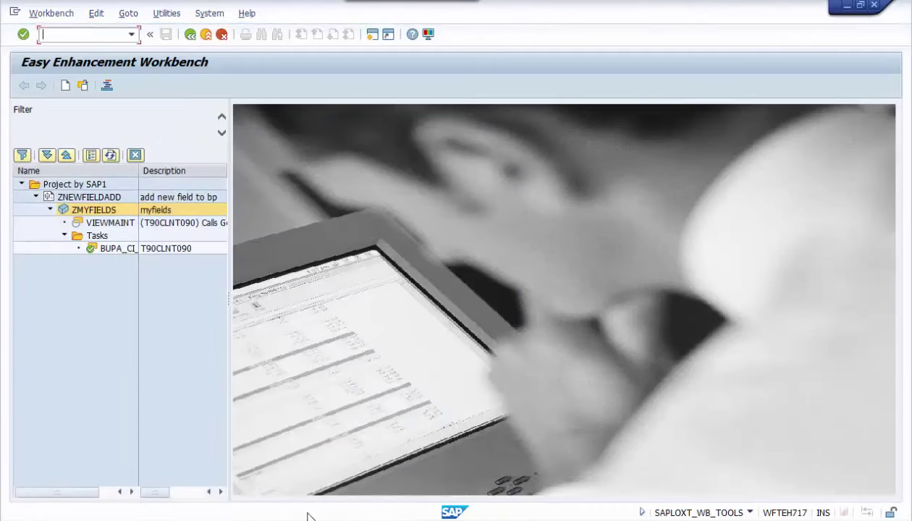
Widen the project tree and open task BUPA_CI_FILL under ZMYFIELDS to review its list of generated objects.
drag(232, 309, 337, 311)
click(311, 214)
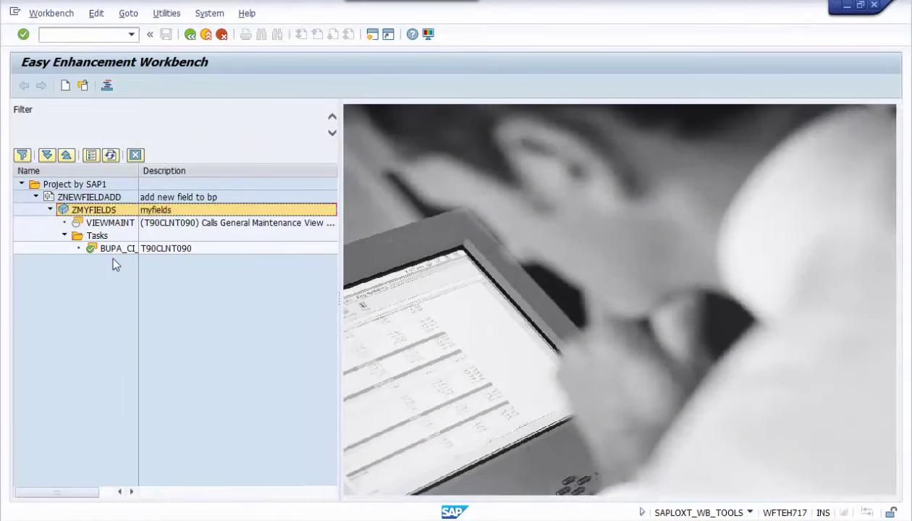
double_click(107, 252)
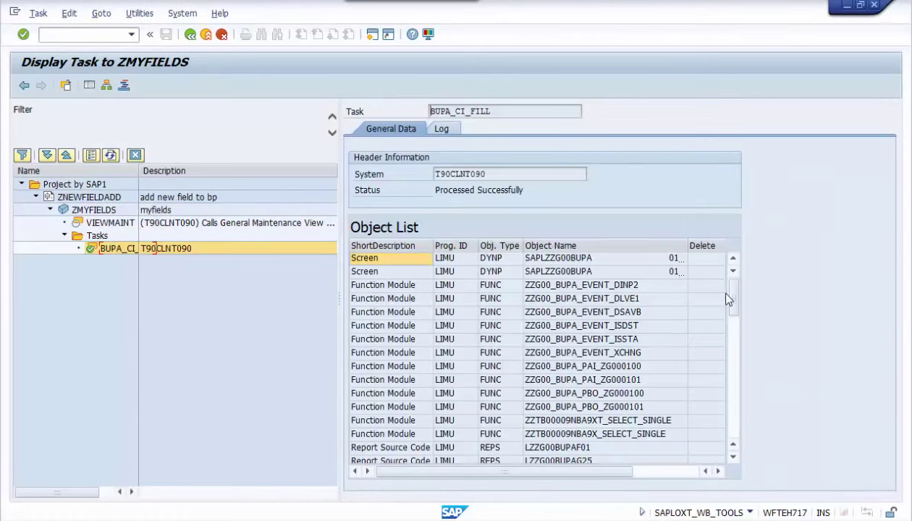
drag(738, 347, 734, 377)
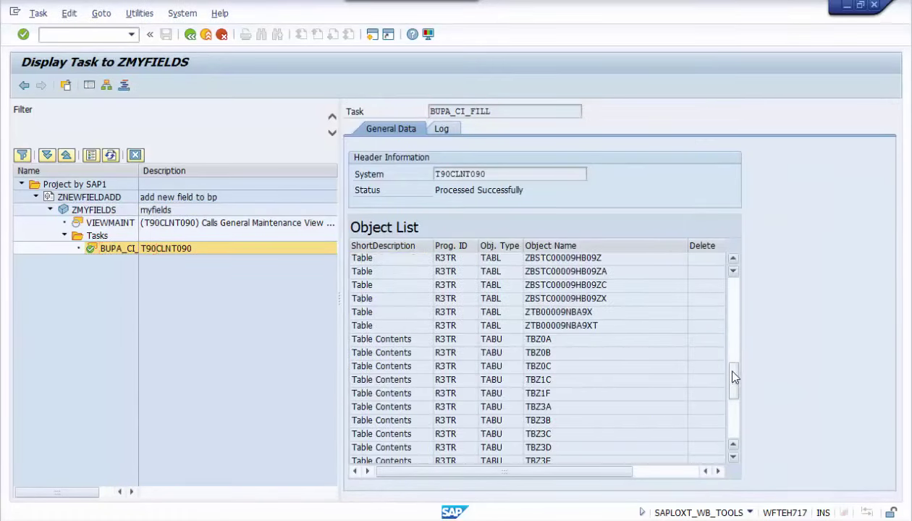
click(738, 416)
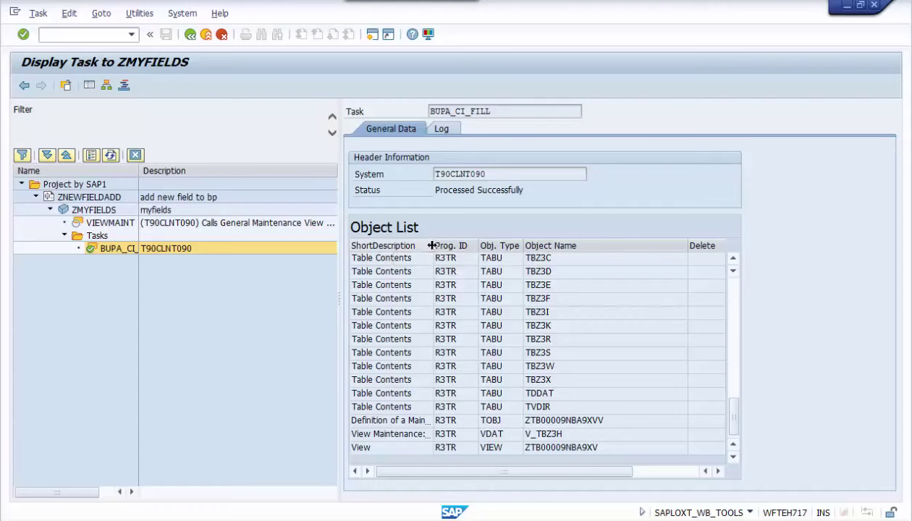
Widen the ShortDescription column of the object list and select the object name of the generated view, ZTB00009NBA9XV.
drag(432, 246, 492, 248)
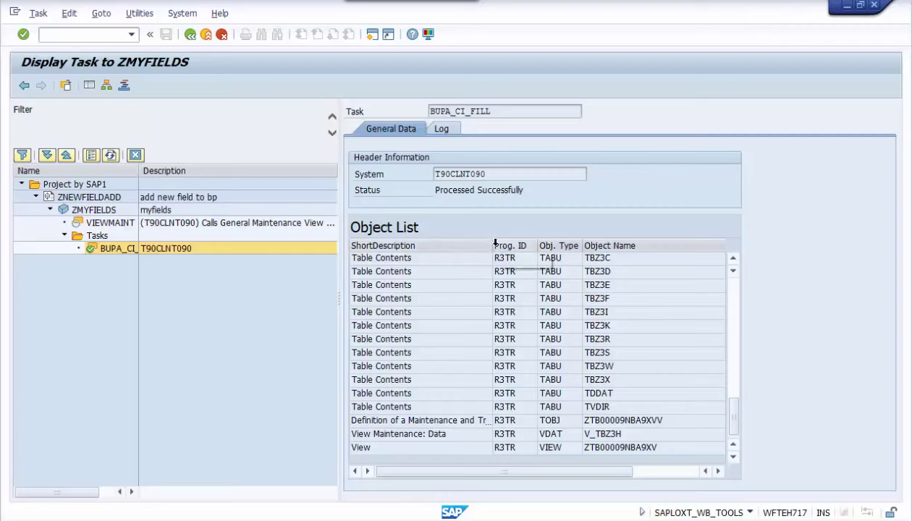
drag(492, 245, 526, 246)
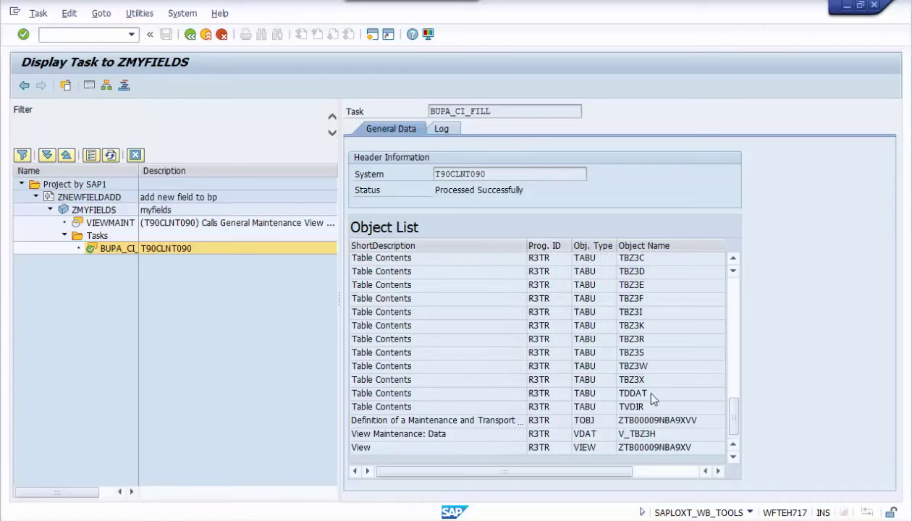
click(659, 447)
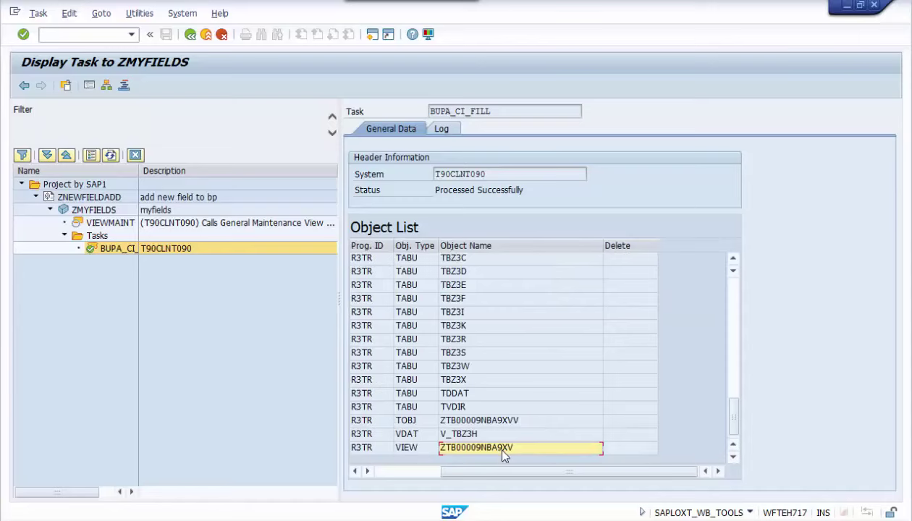
click(504, 454)
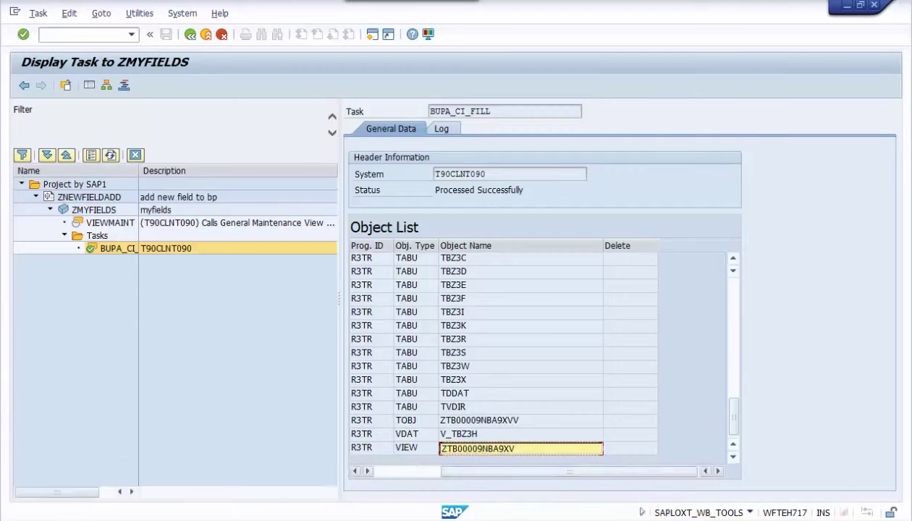
From the SAP Easy Access session, run transaction sm30 and open view ZTB00009NBA9XV in change mode.
mouse_move(390, 501)
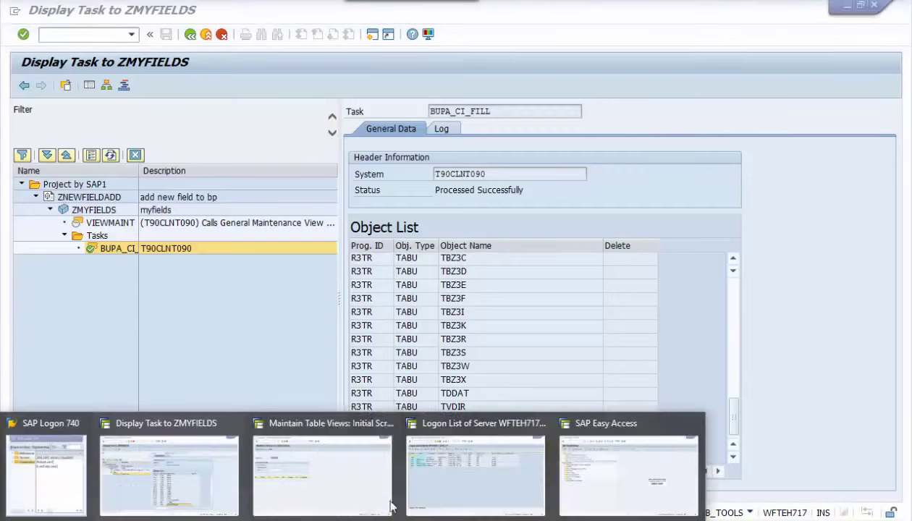
click(570, 491)
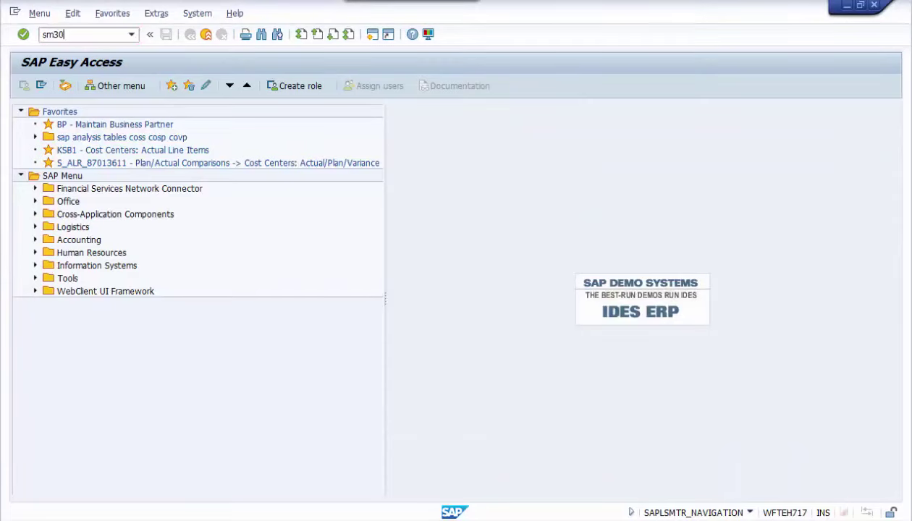
key(Return)
text(ZTB00009NBA9XV)
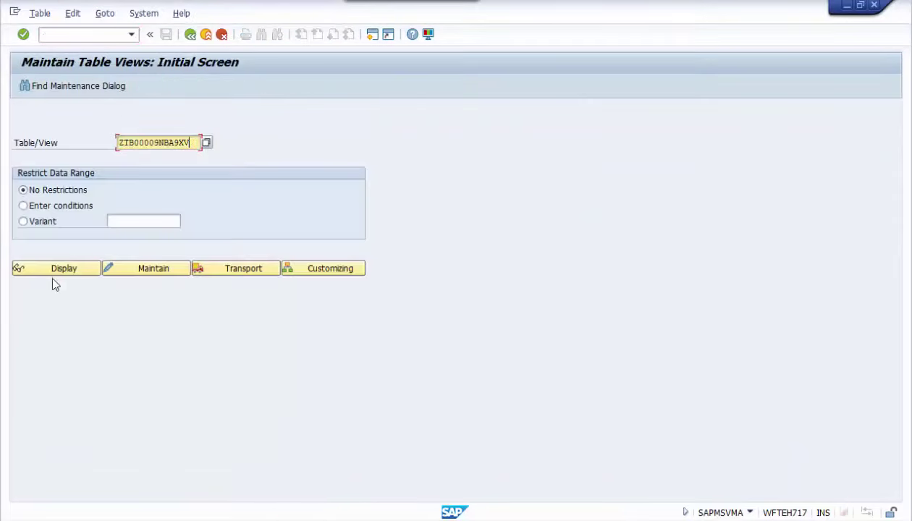
click(56, 277)
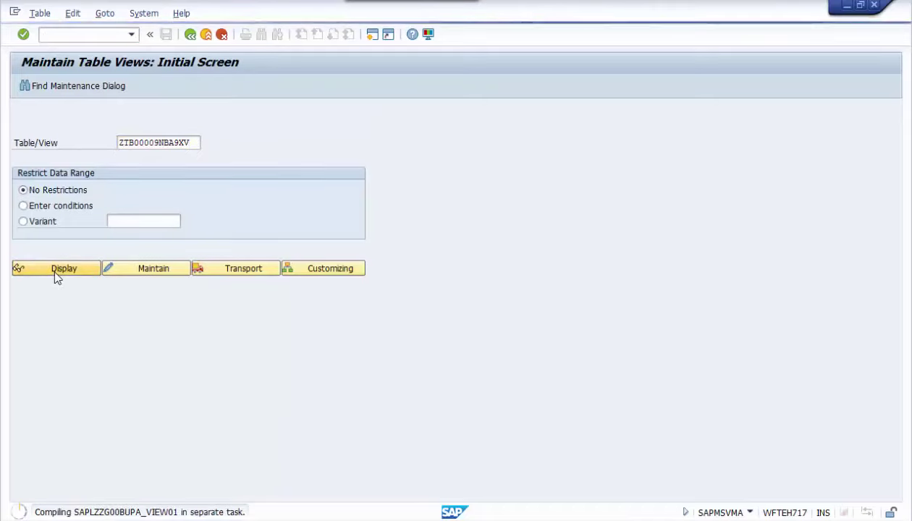
key(ctrl+F1)
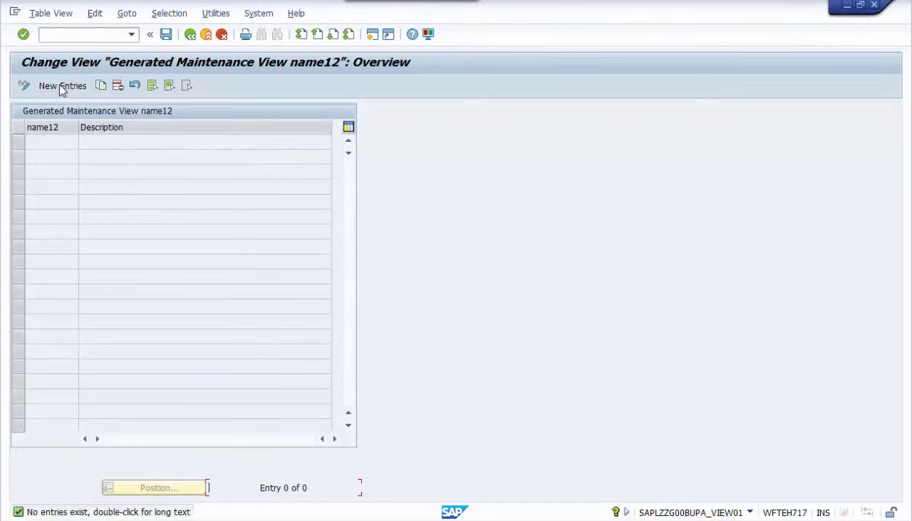
Start new entries in the generated maintenance view and enter the name12 values 1, 2 and 3.
key(F5)
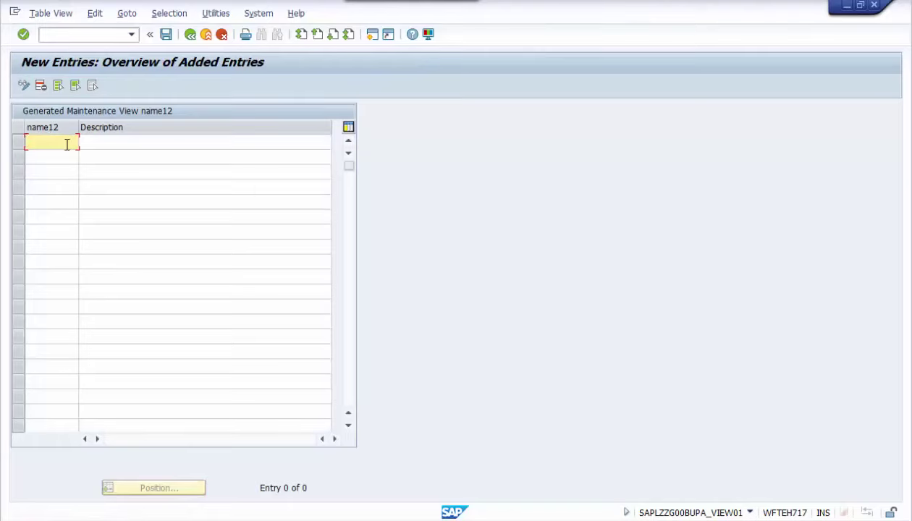
text(1)
click(60, 155)
text(2)
click(59, 171)
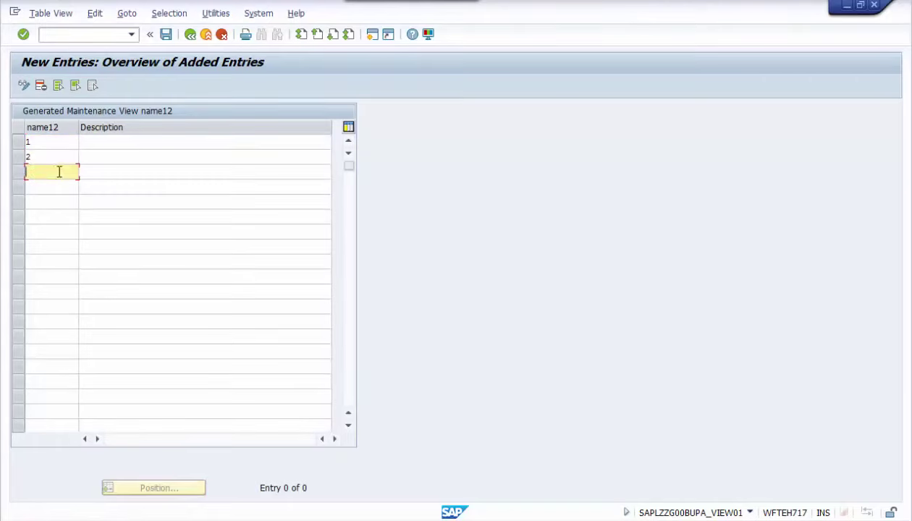
Describe entries 1, 2 and 3 as tttttt, gggggg and jjjjjj, save them, and leave table maintenance.
click(101, 144)
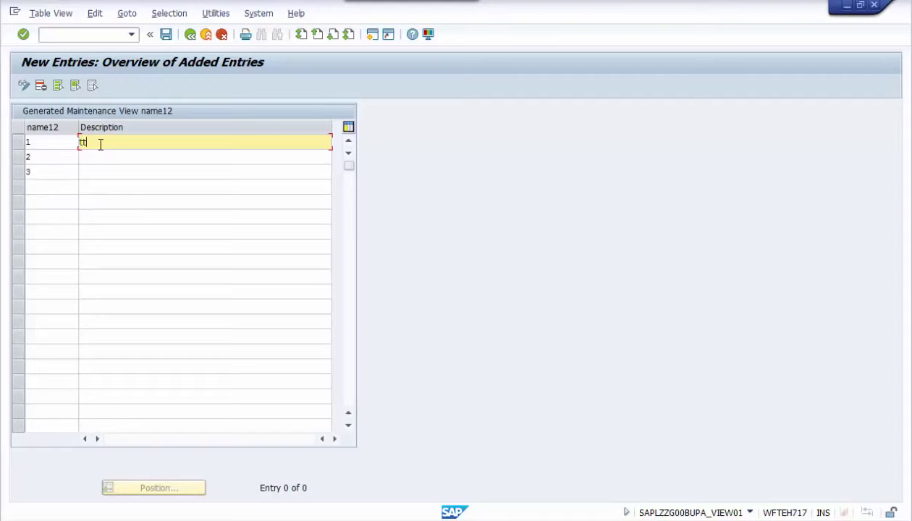
text(tttttt)
click(96, 157)
text(ggg)
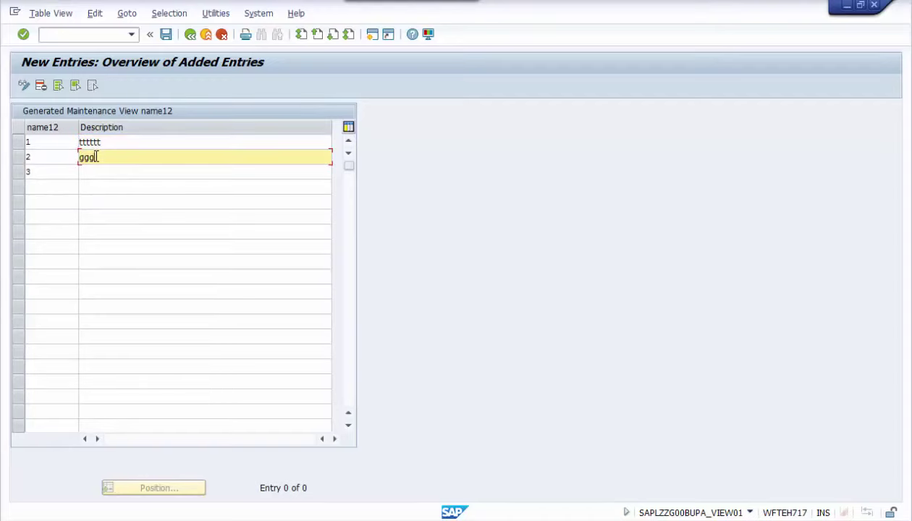
text(ggg)
click(97, 171)
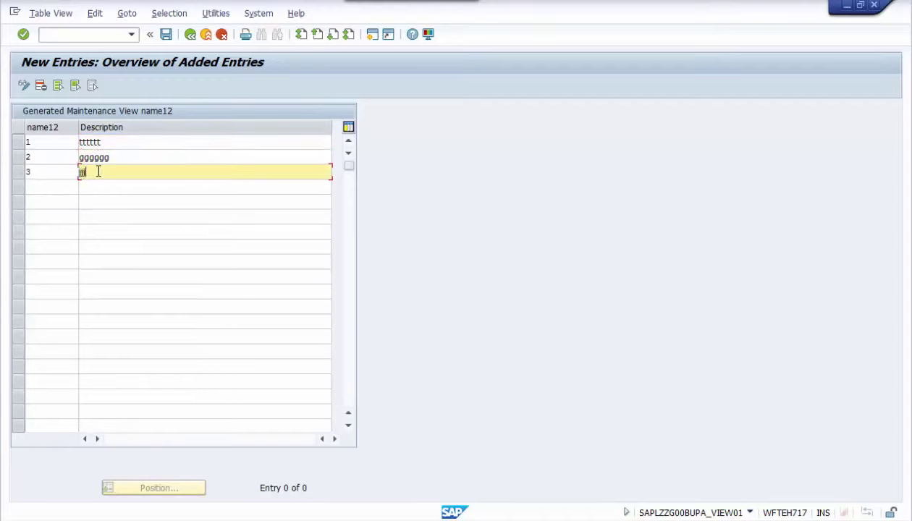
text(jjjjjj)
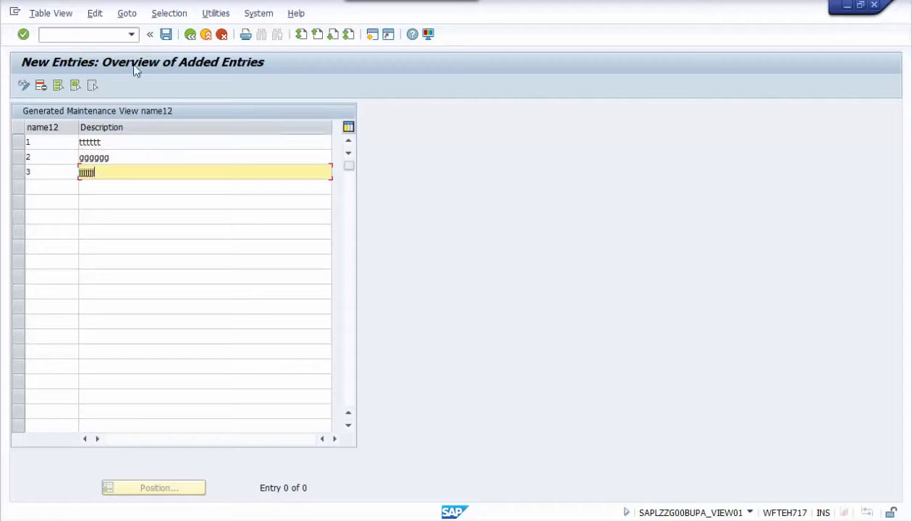
click(166, 34)
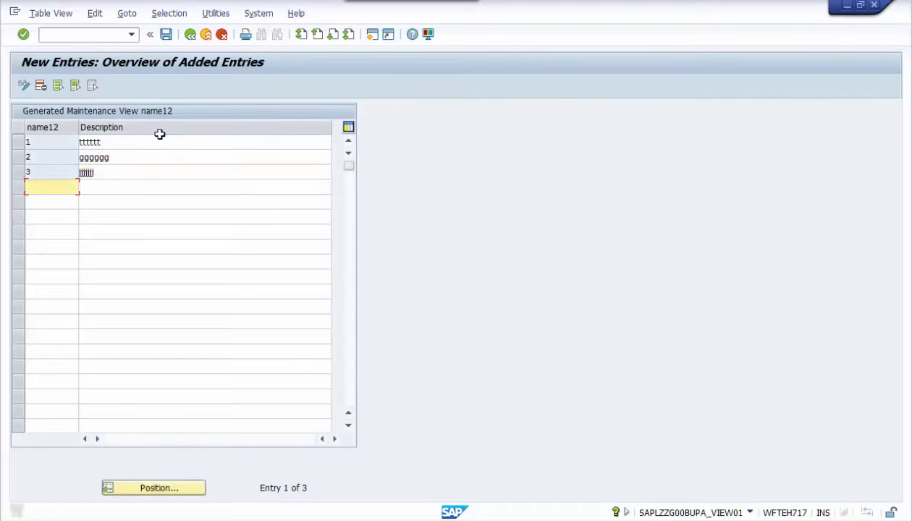
click(189, 35)
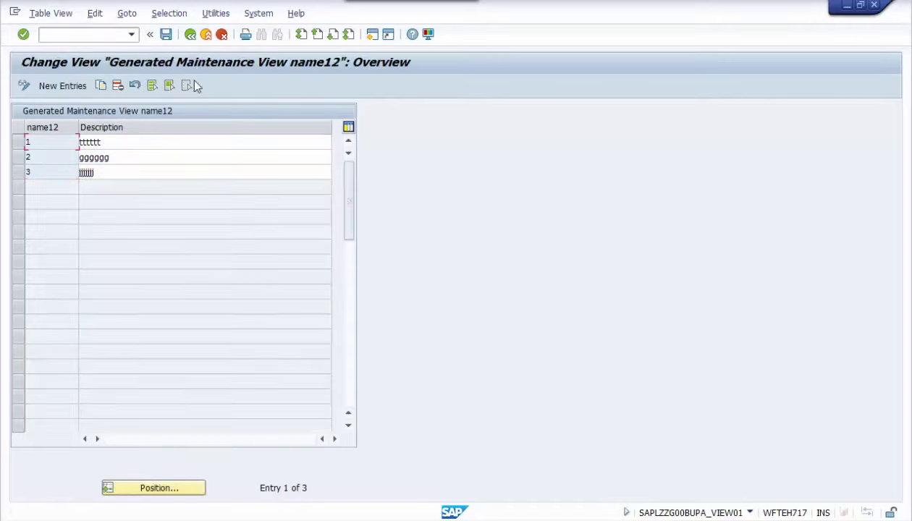
click(191, 35)
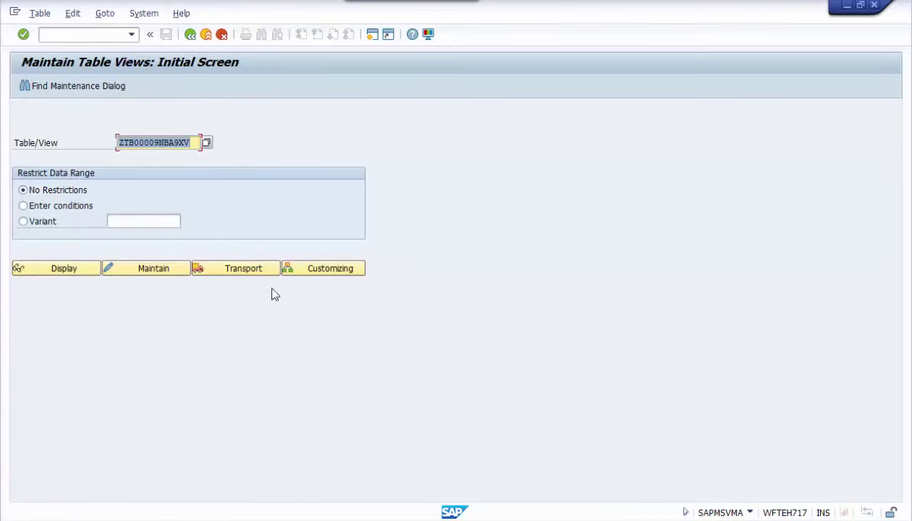
key(F3)
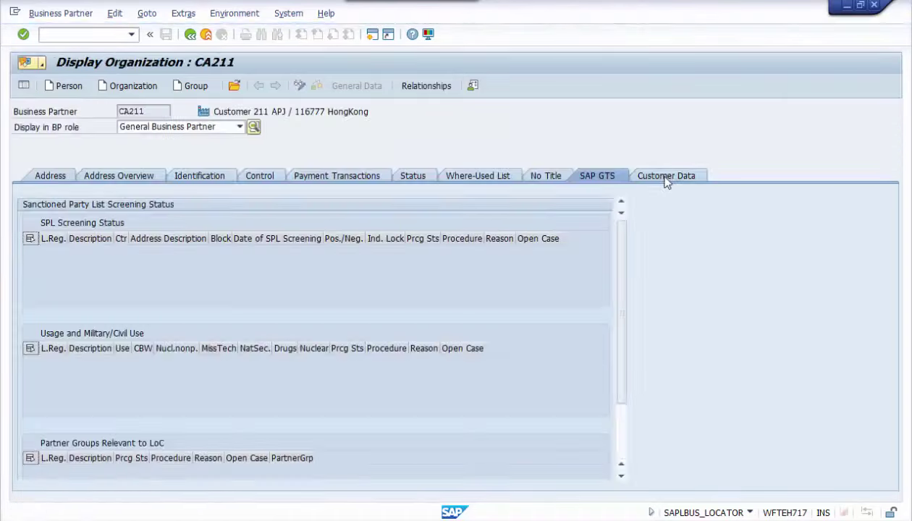
Examine the custom fields in the business partner's Customer Data and the list of possible values for name12.
click(666, 177)
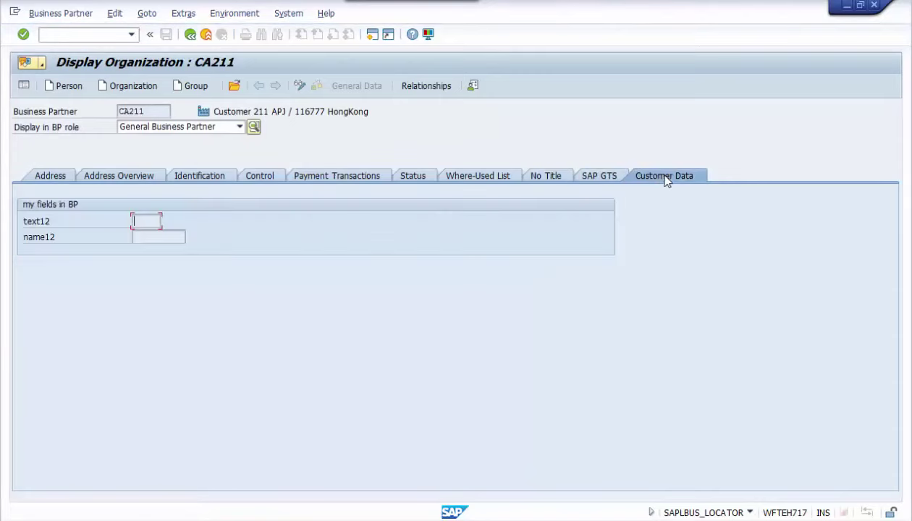
click(146, 237)
click(31, 238)
click(143, 240)
click(198, 258)
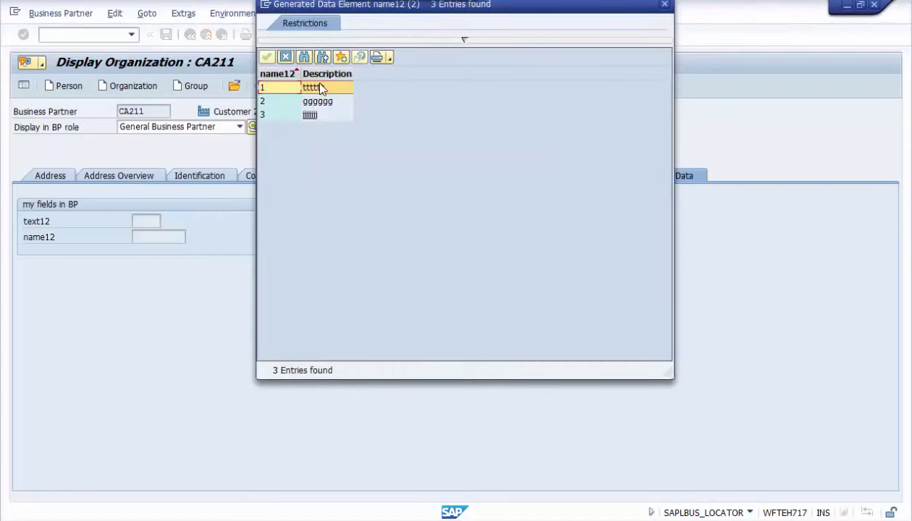
click(316, 102)
click(312, 116)
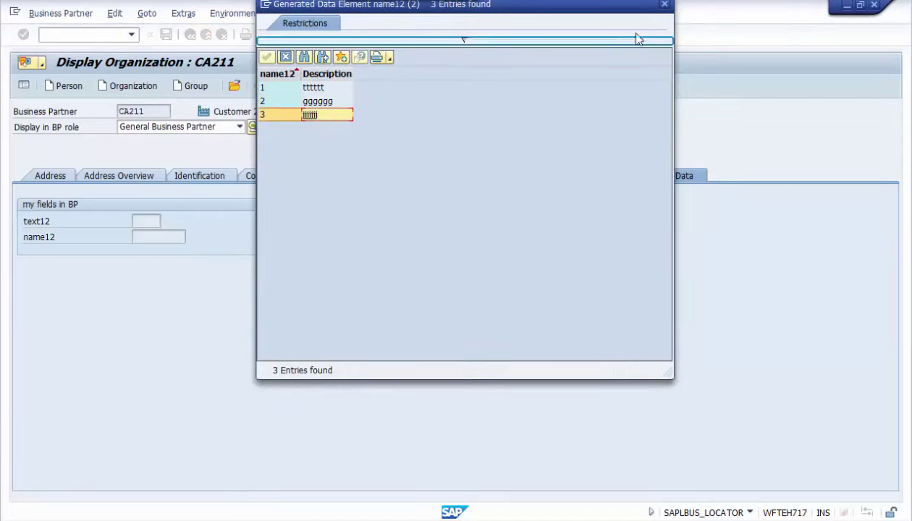
click(664, 5)
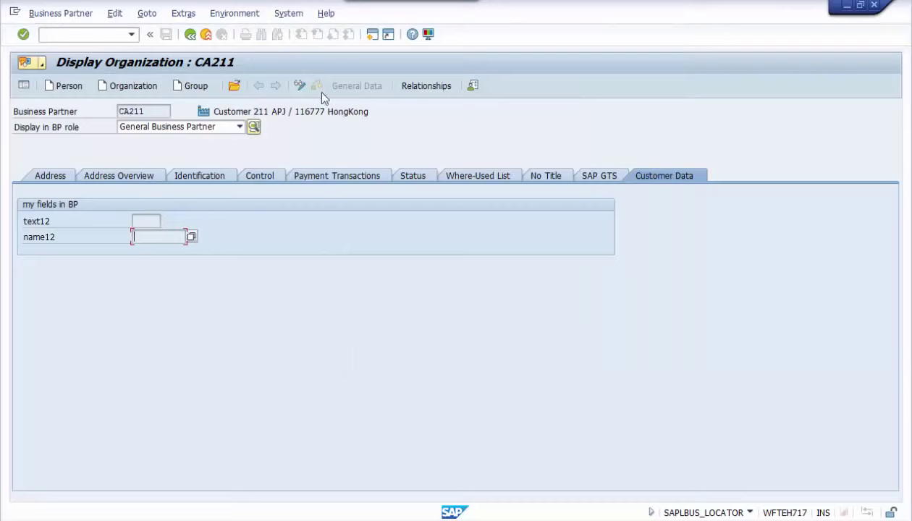
Switch the business partner to change mode, enter wewe in text12 and 1 in name12, and validate the entries.
click(300, 86)
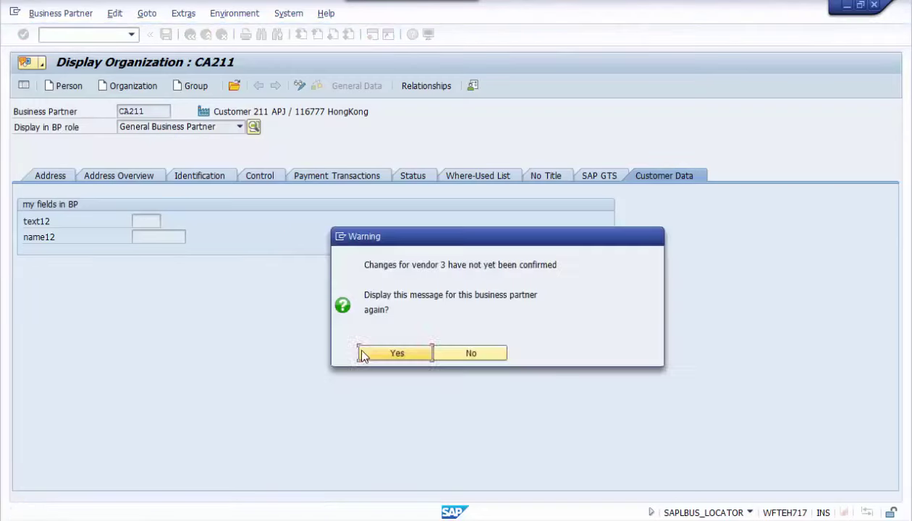
click(363, 353)
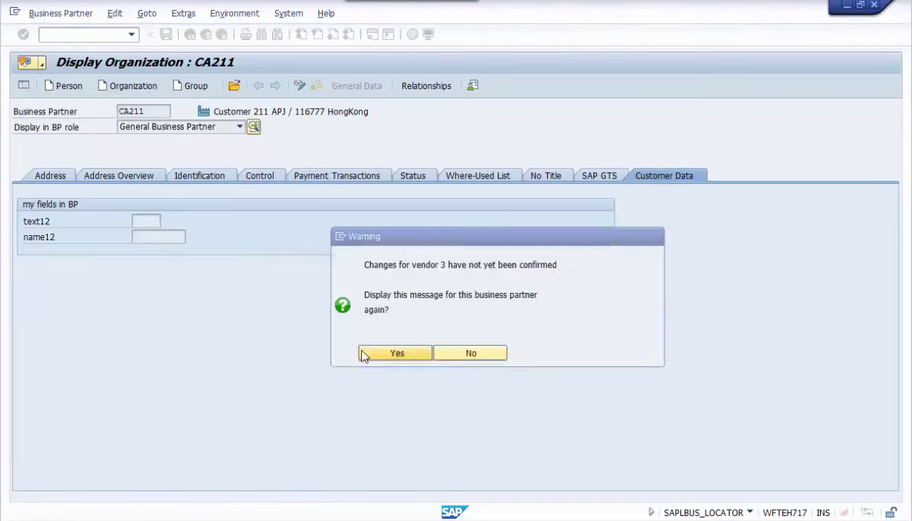
text(wewe)
click(161, 237)
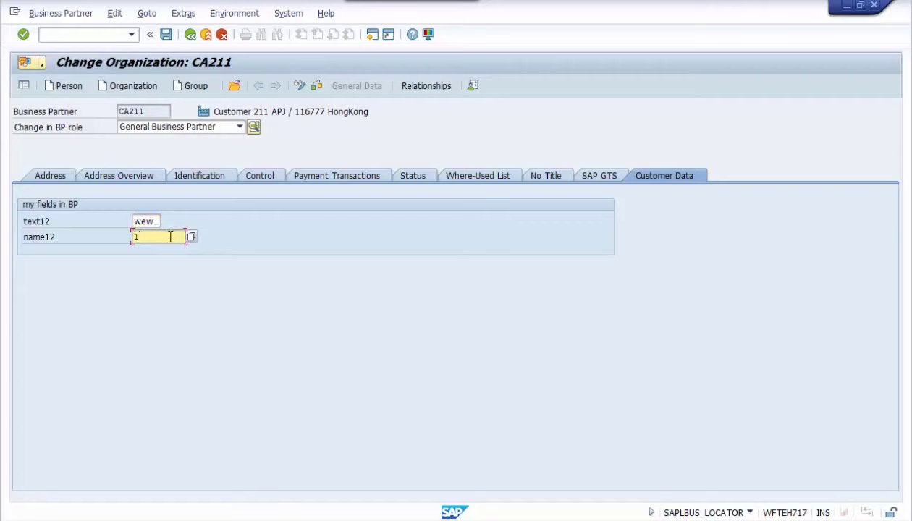
click(24, 35)
Test the check table by validating 6 in name12, and read the details of the error message.
text(6)
click(23, 34)
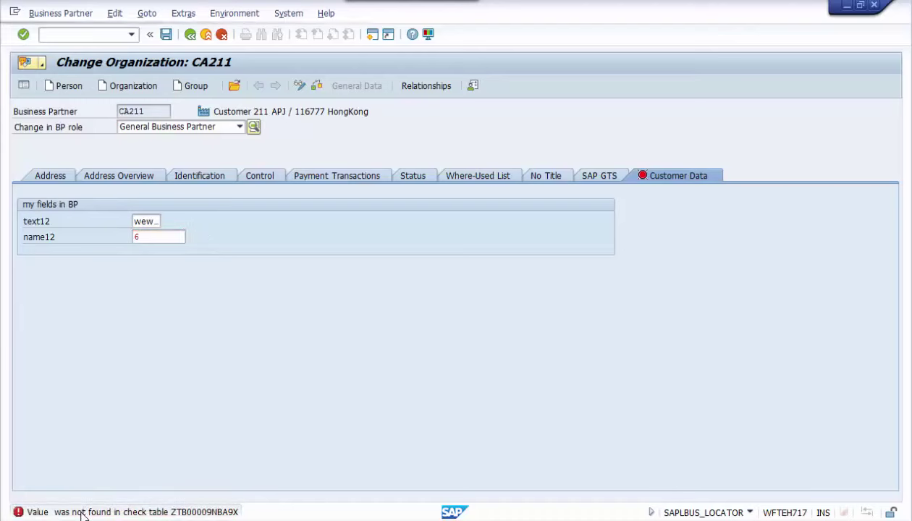
double_click(78, 512)
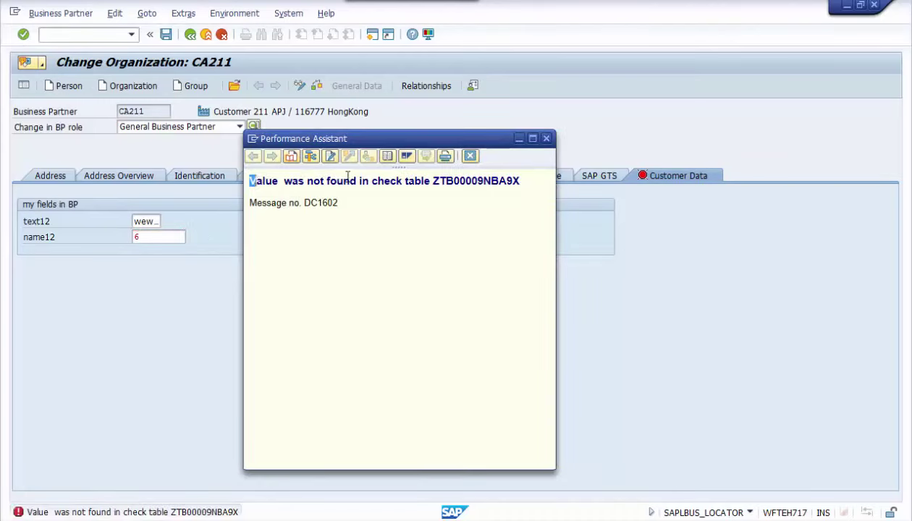
drag(348, 176, 504, 171)
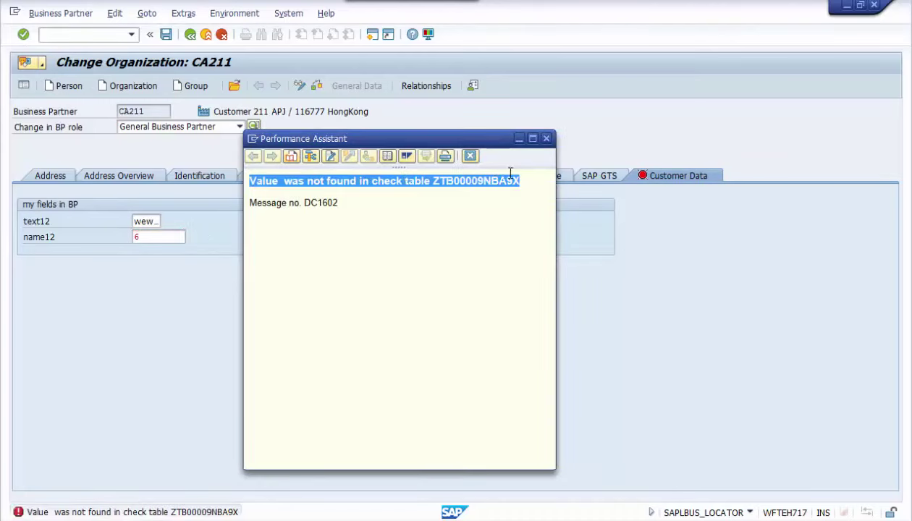
triple_click(280, 204)
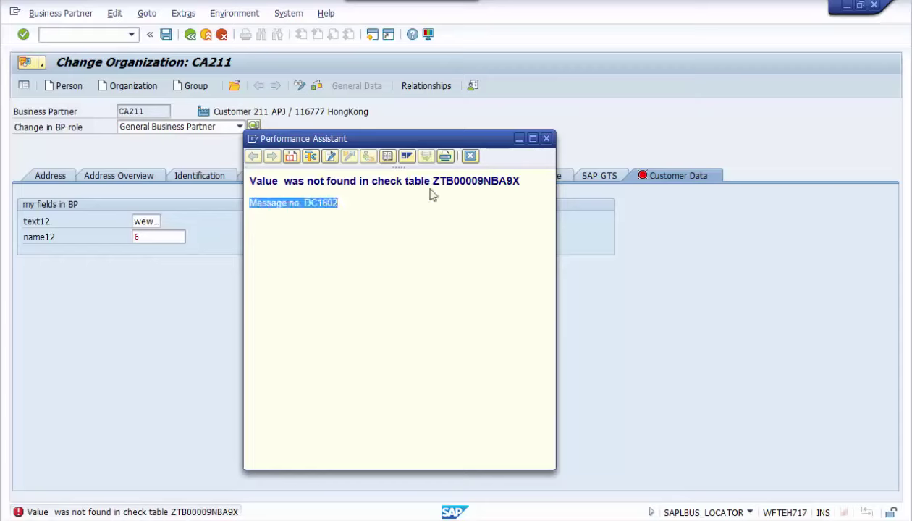
click(239, 252)
click(181, 241)
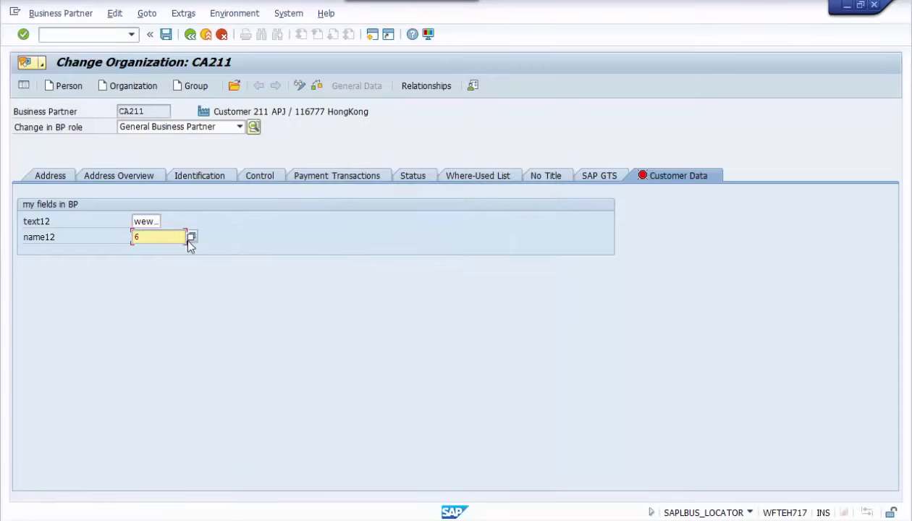
Choose value 2 (gggggg) for name12 from the possible entries, validate it, and try to save, keeping the vendor warning active.
click(191, 239)
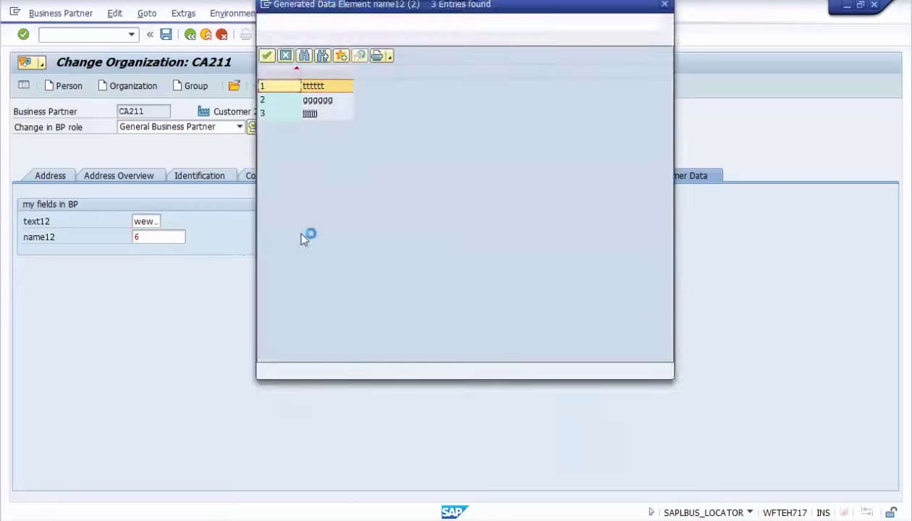
double_click(266, 101)
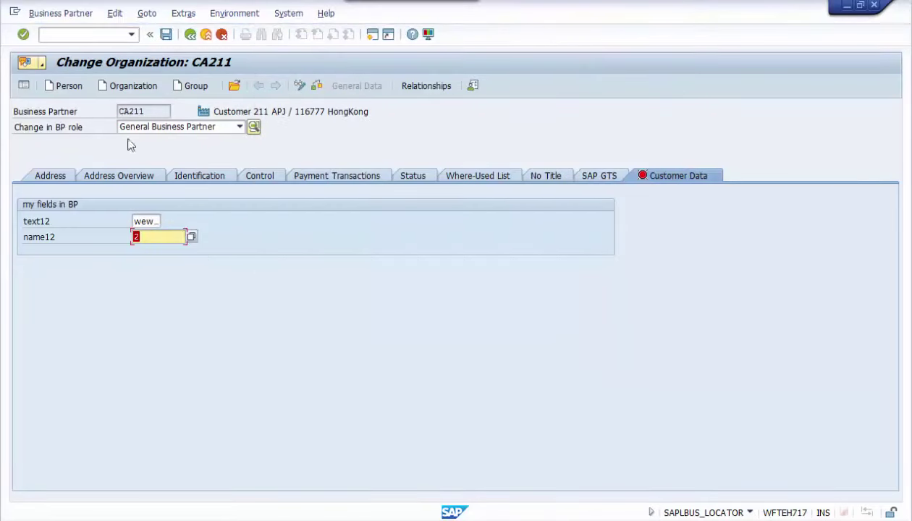
click(24, 34)
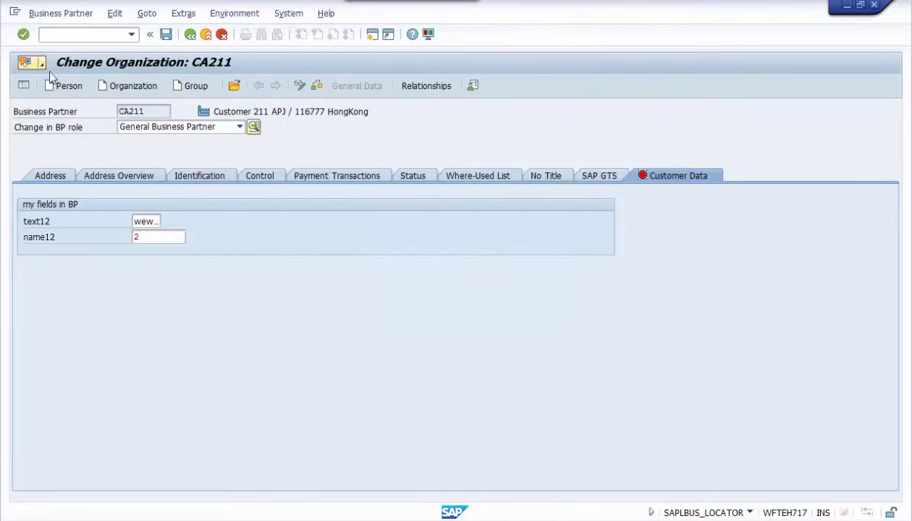
click(166, 34)
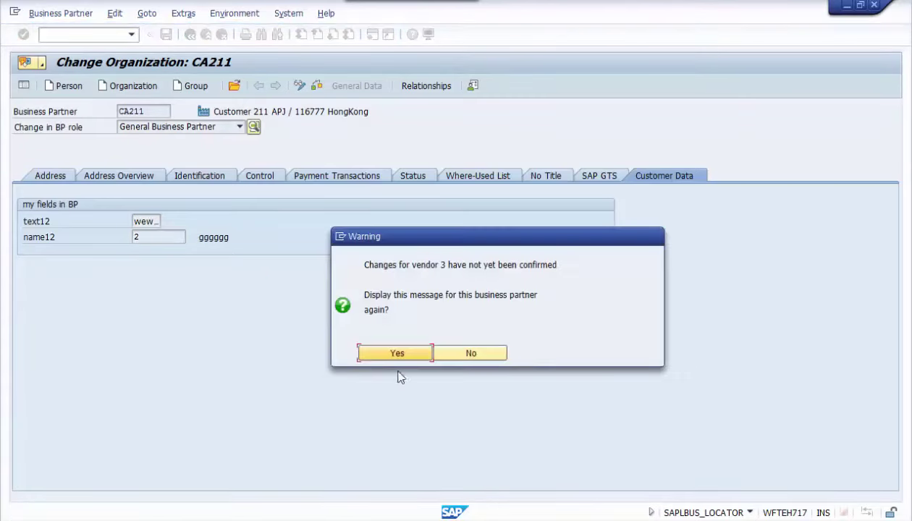
click(395, 348)
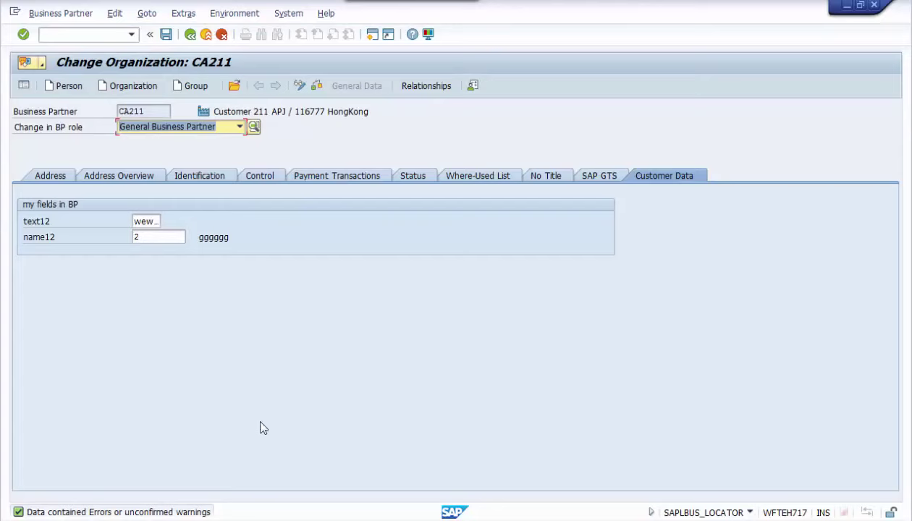
Replace the text12 value with wer and try to save the business partner again, keeping the vendor warning active.
click(147, 221)
double_click(147, 221)
double_click(156, 233)
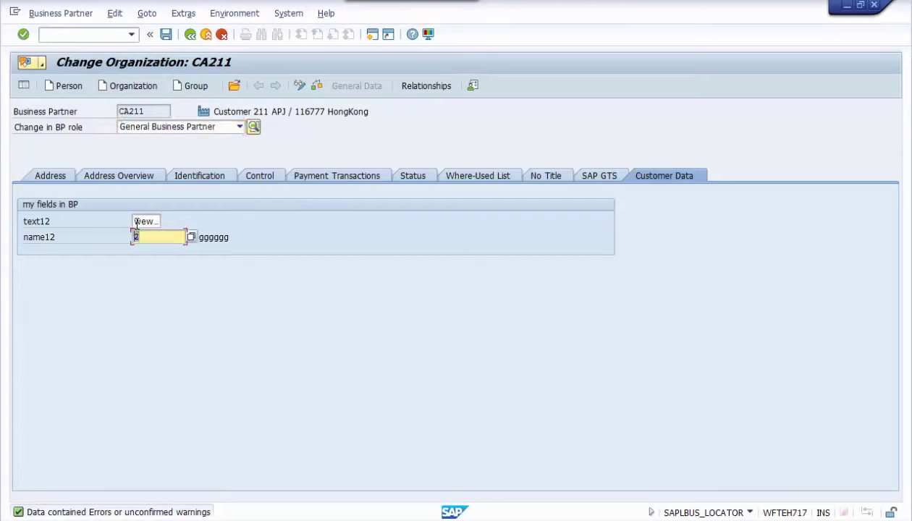
double_click(138, 221)
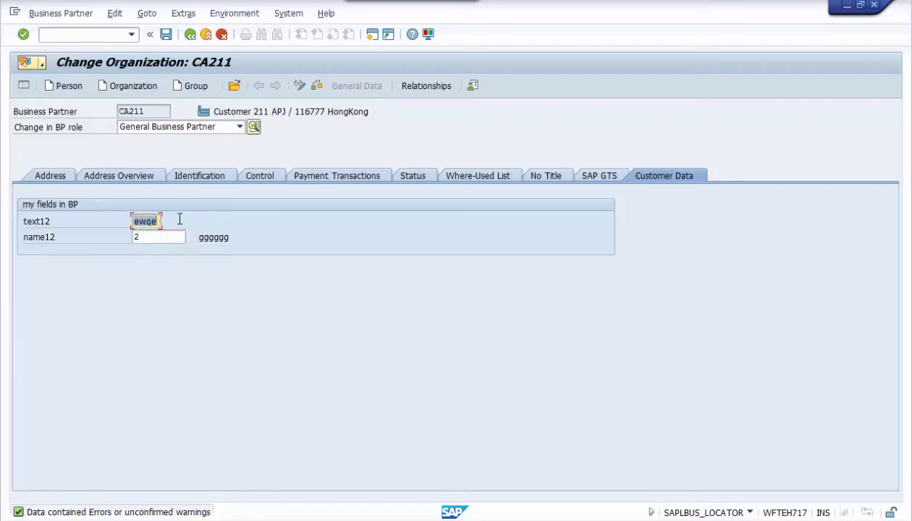
key(BackSpace)
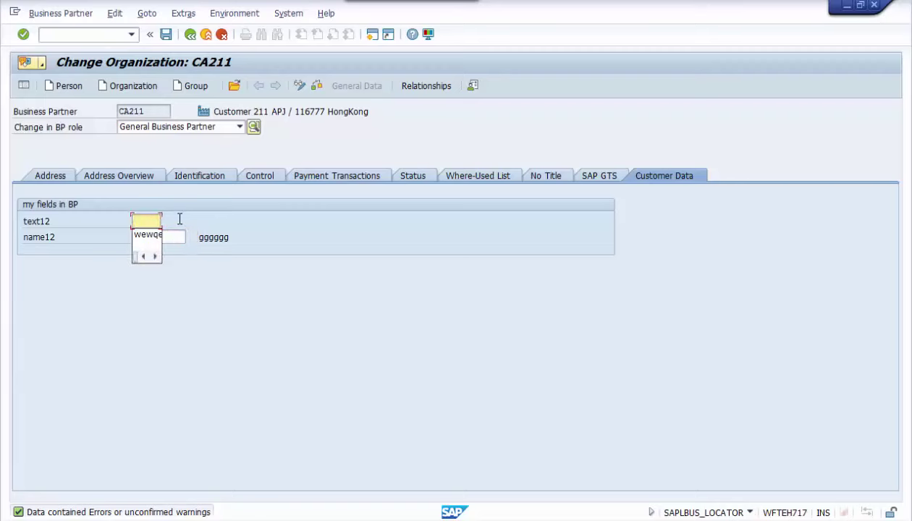
text(wer)
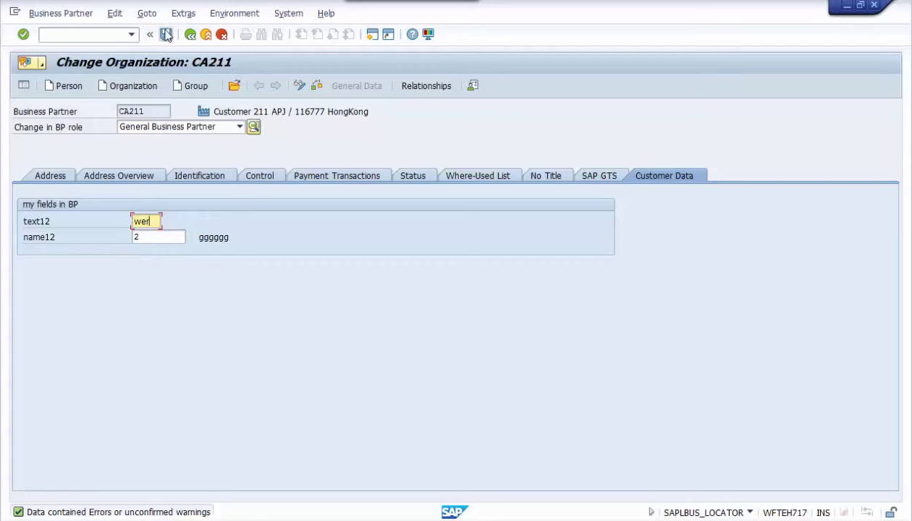
key(Return)
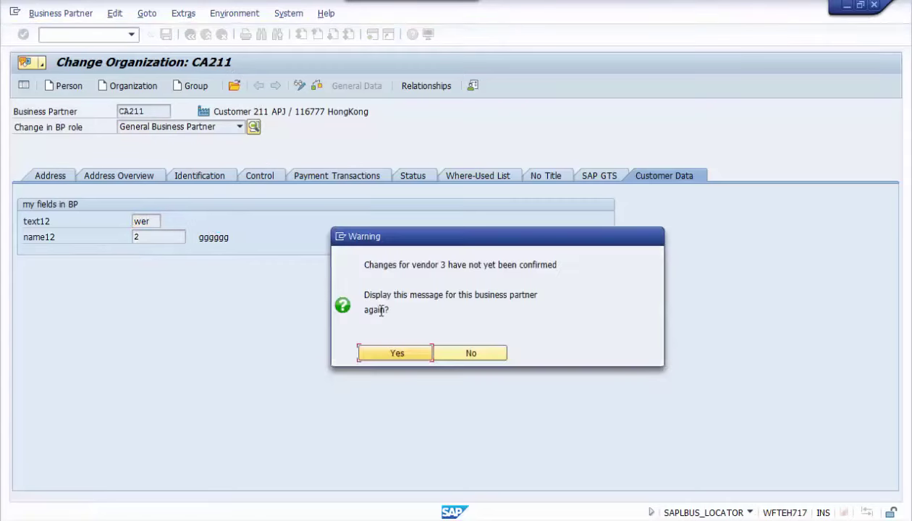
click(403, 355)
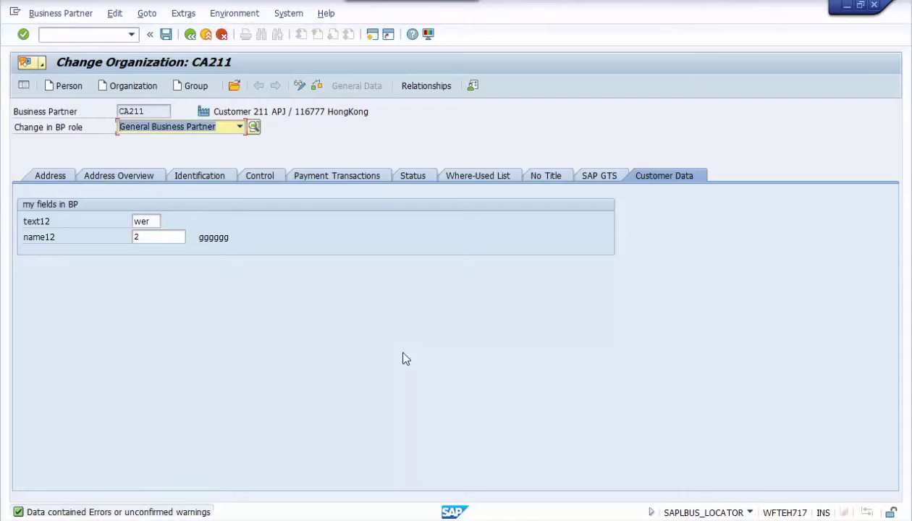
Exit business partner maintenance and discard the unsaved changes.
click(206, 37)
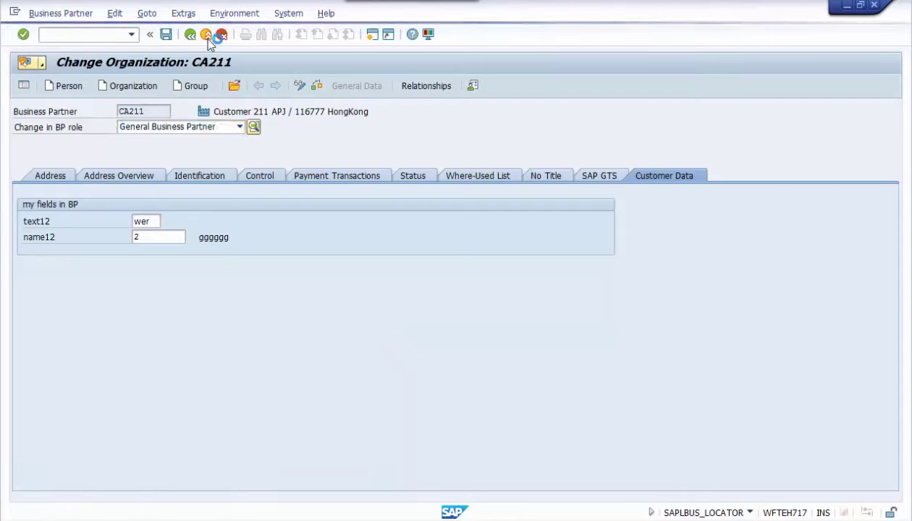
click(396, 352)
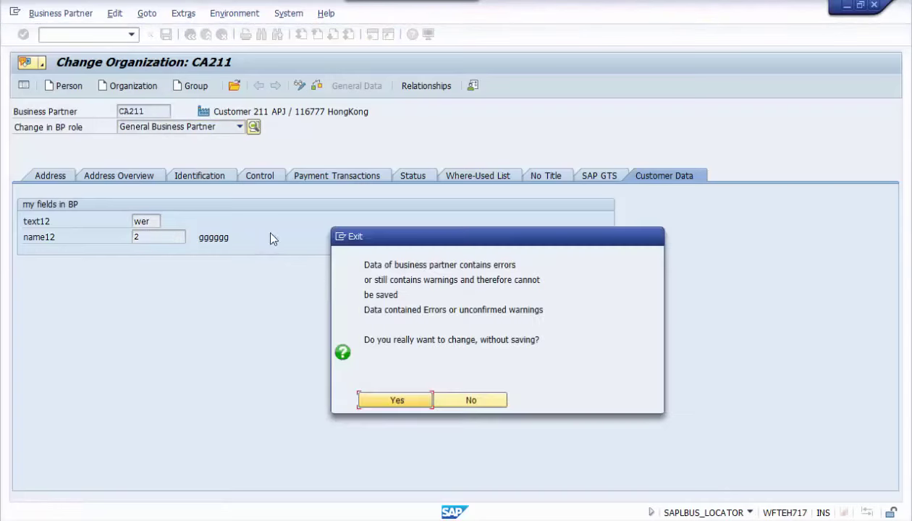
click(397, 400)
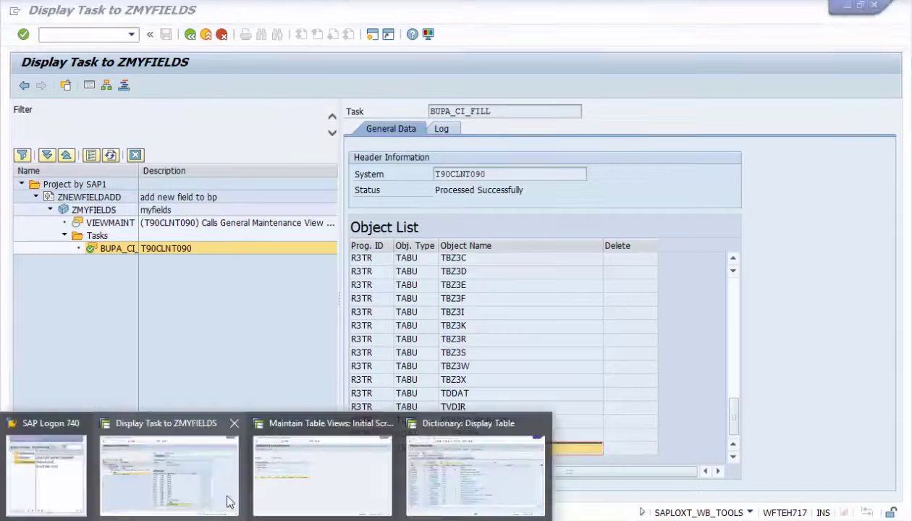
Switch to the Easy Enhancement Workbench session and examine the BUPA_CI_FILL task's generated object list and log.
click(226, 501)
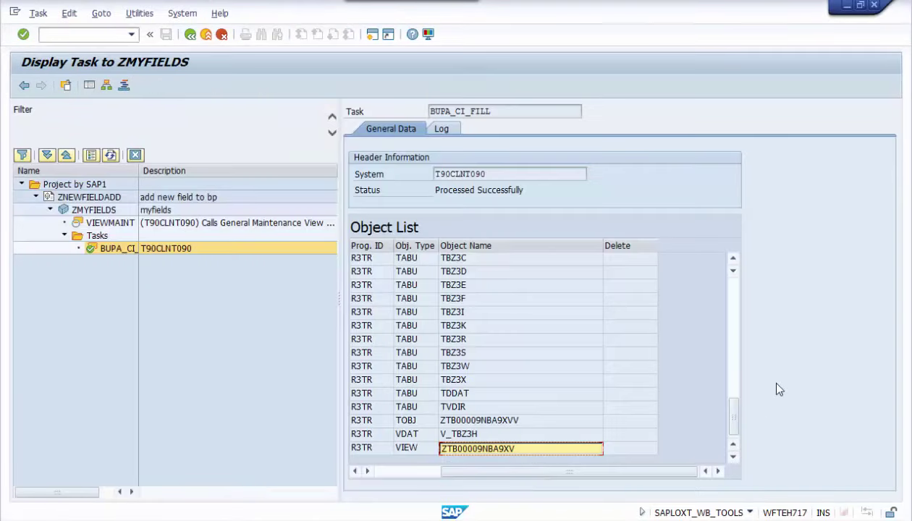
click(736, 308)
click(736, 308)
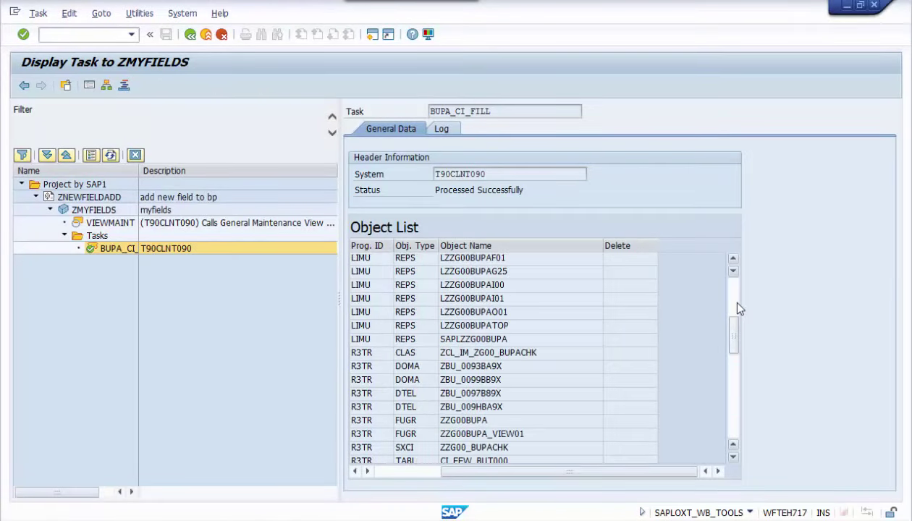
click(737, 307)
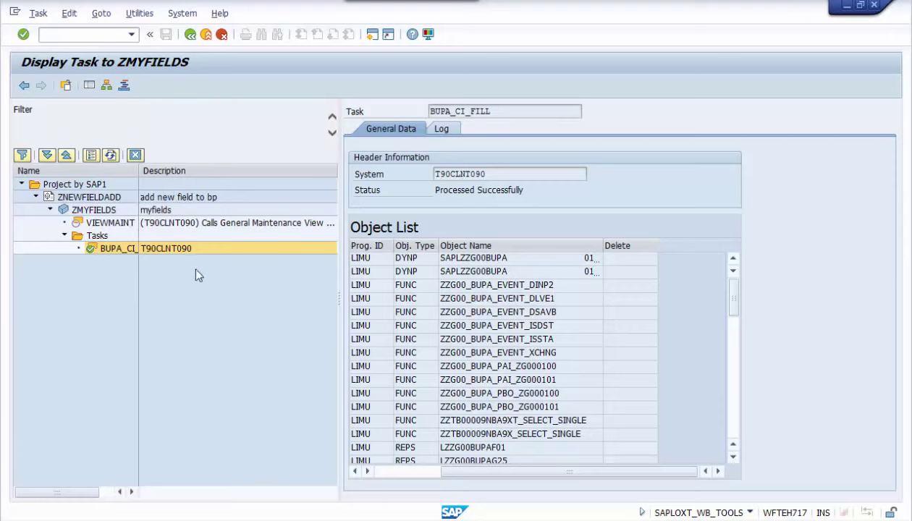
scroll(590, 408, down, 3)
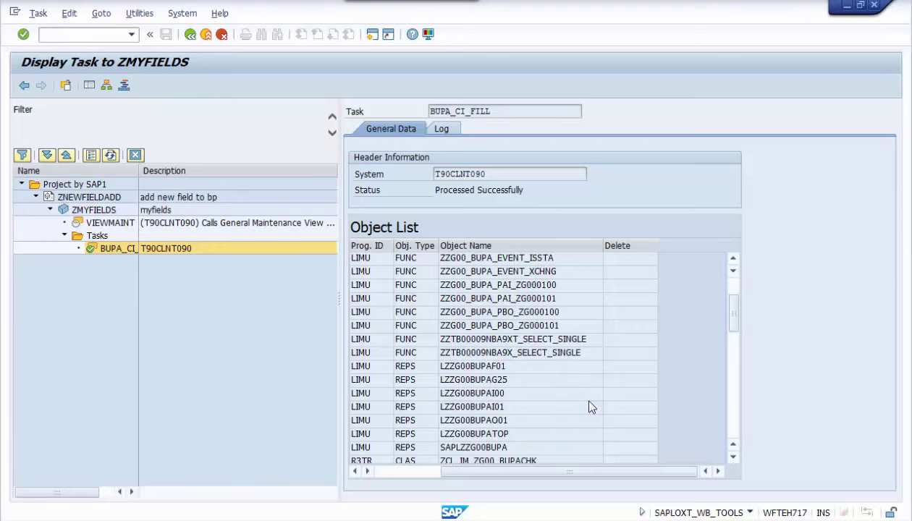
scroll(590, 407, down, 2)
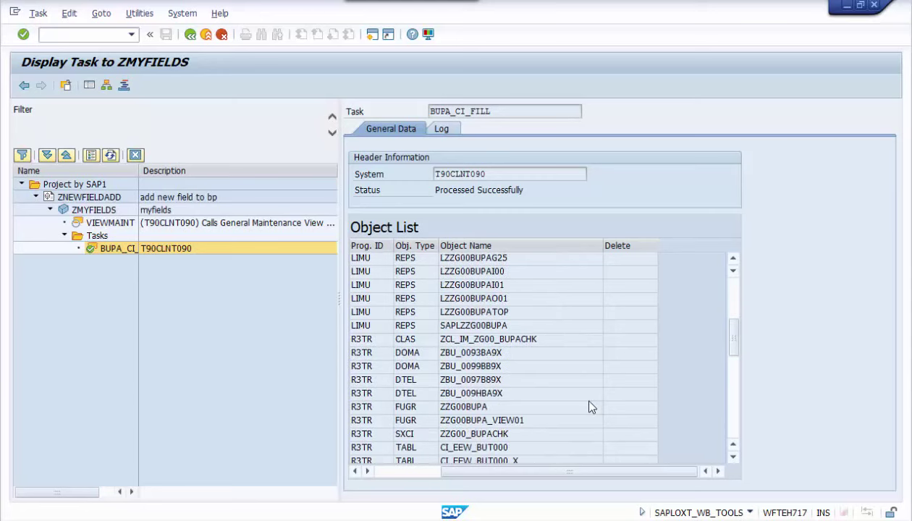
scroll(589, 408, down, 2)
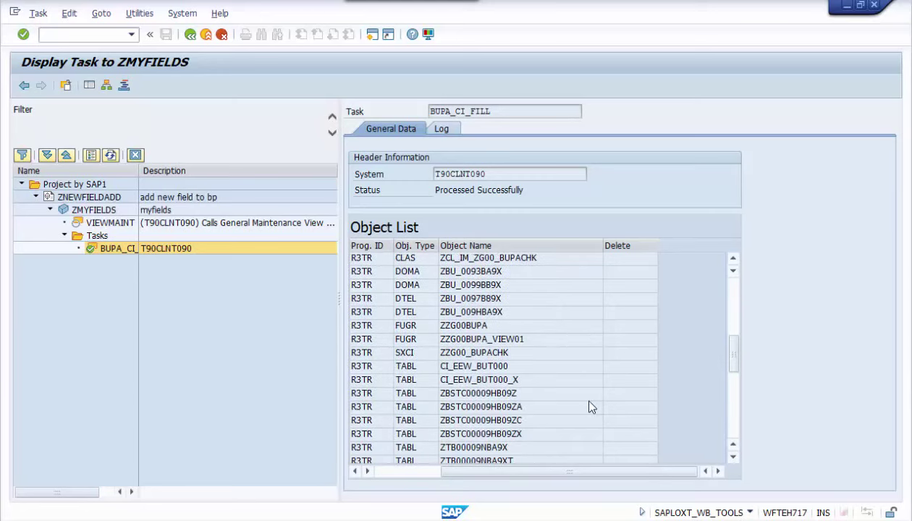
scroll(590, 408, up, 1)
scroll(589, 407, down, 2)
scroll(590, 408, down, 5)
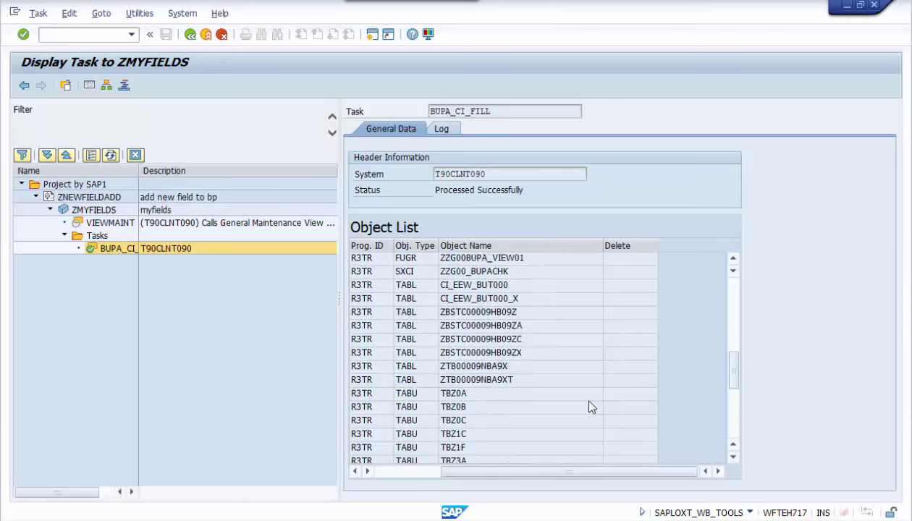
scroll(590, 408, down, 3)
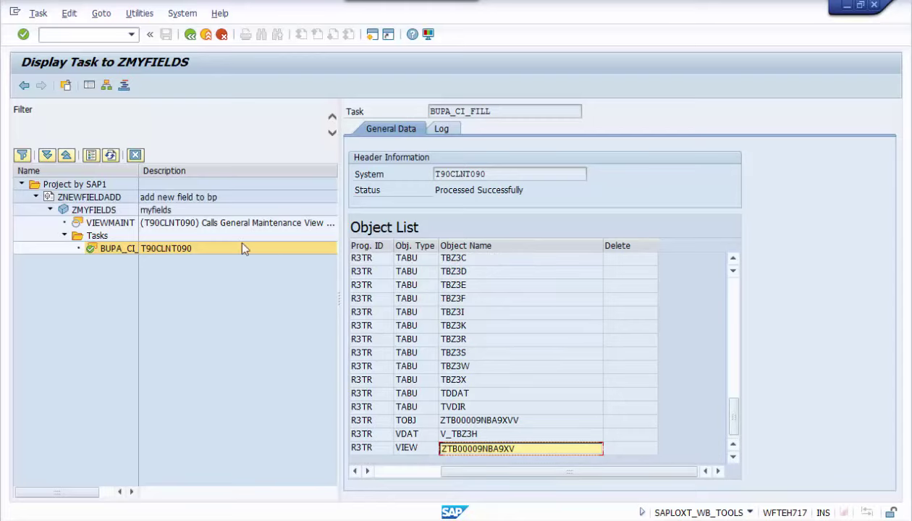
click(440, 128)
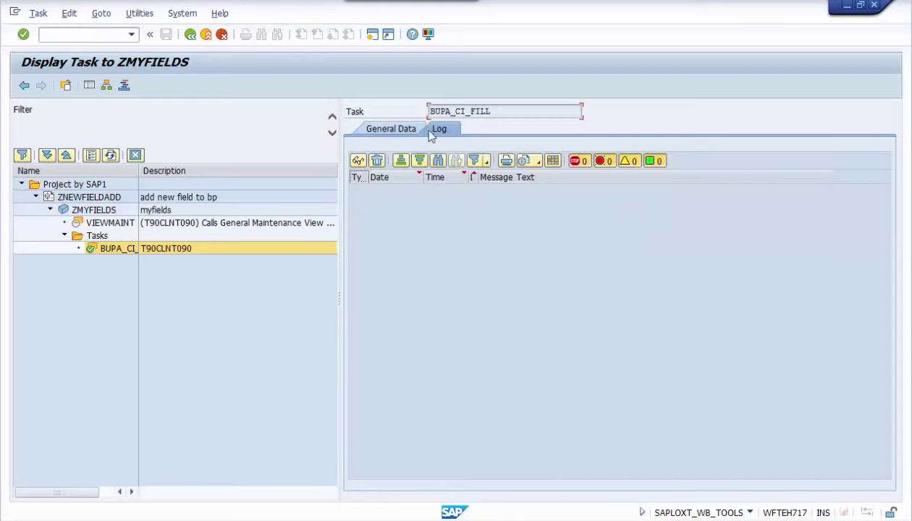
click(401, 134)
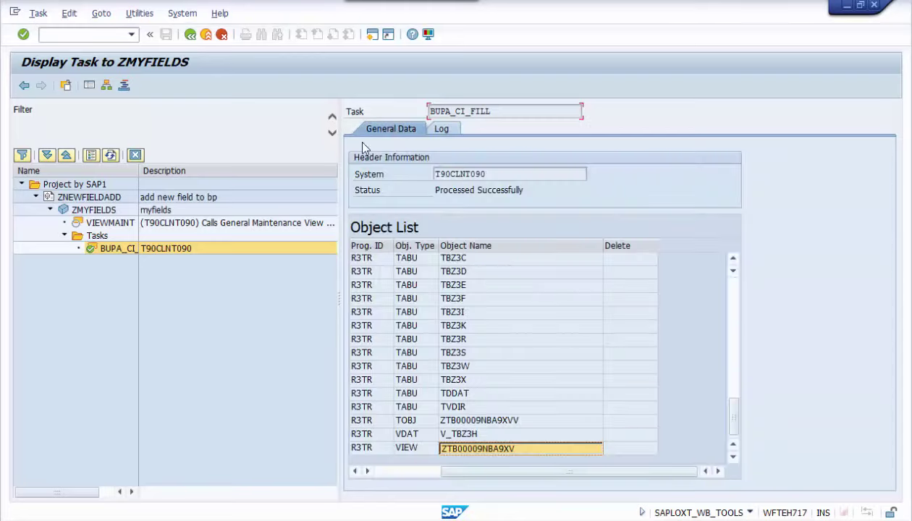
Read the VIEWMAINT postprocessing notes on maintaining the check table, and open the ZMYFIELDS extension.
click(125, 226)
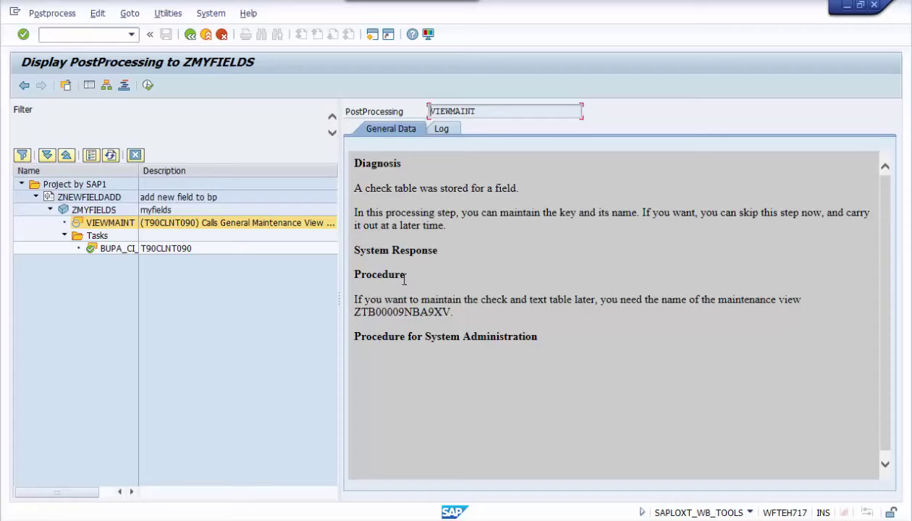
click(117, 250)
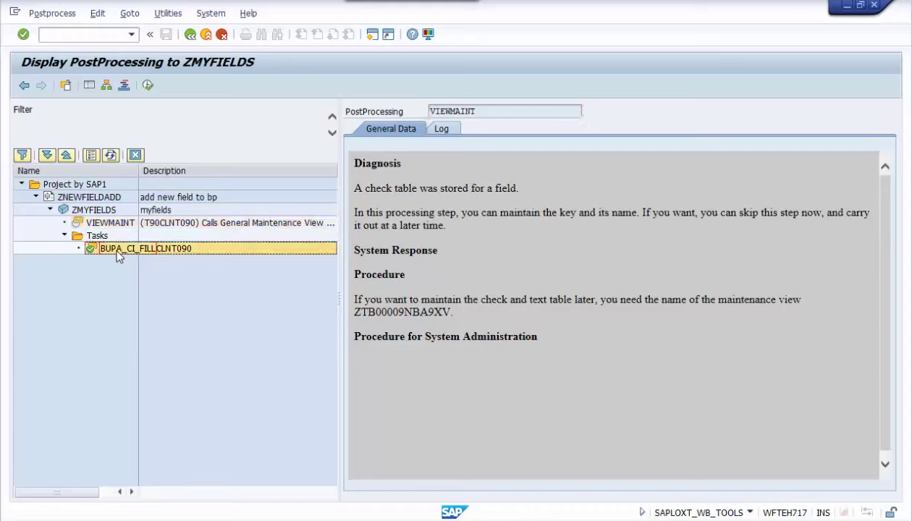
click(105, 225)
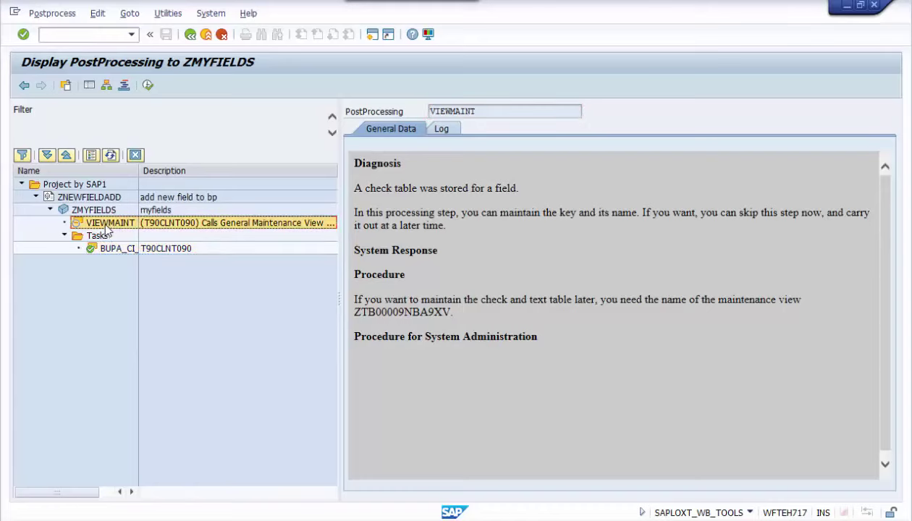
click(89, 210)
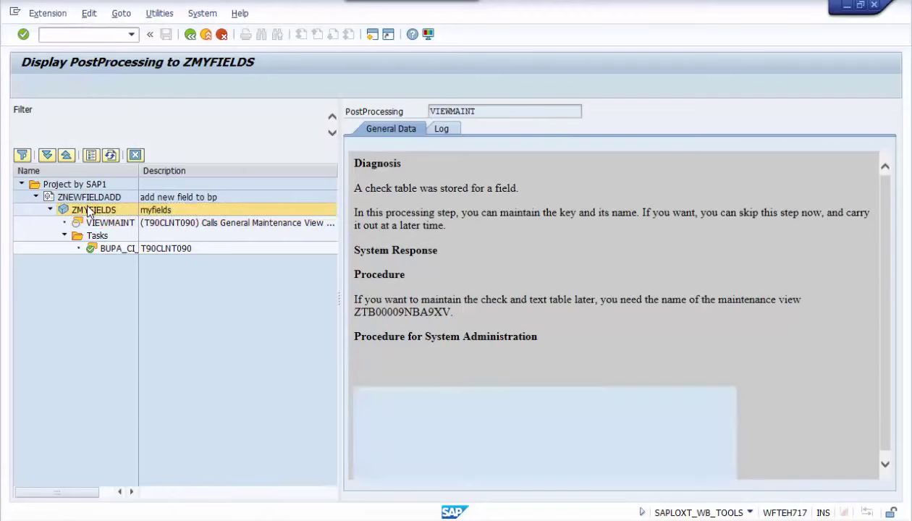